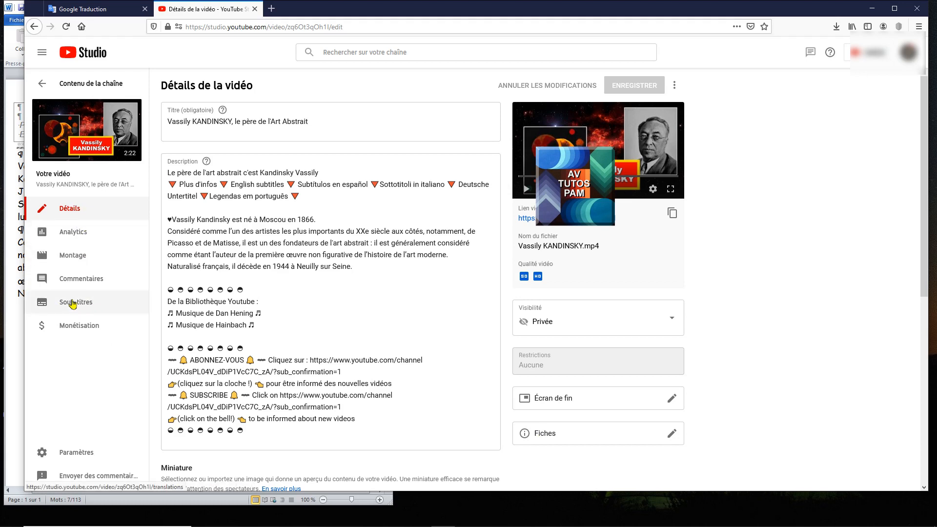
Step: Duplicate the video's automatic French subtitles for editing and switch to editing their timecodes
left_click(72, 304)
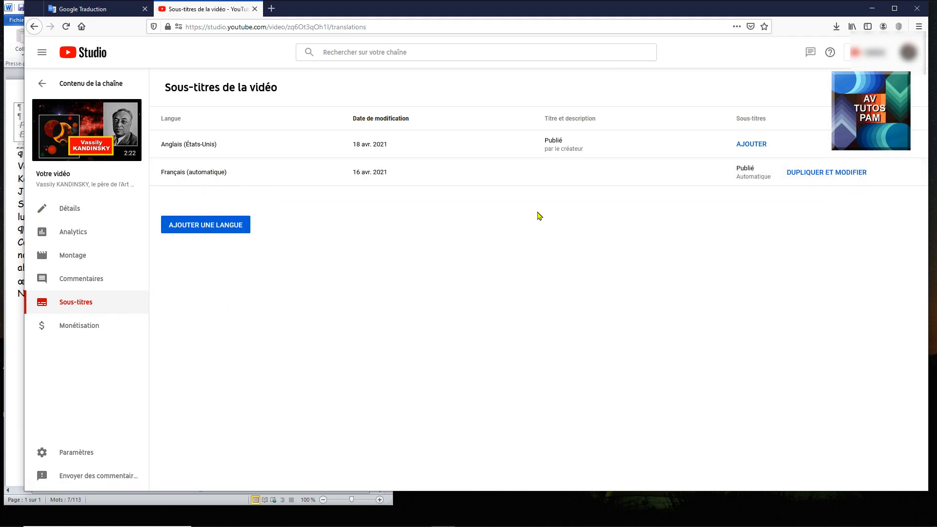
left_click(809, 173)
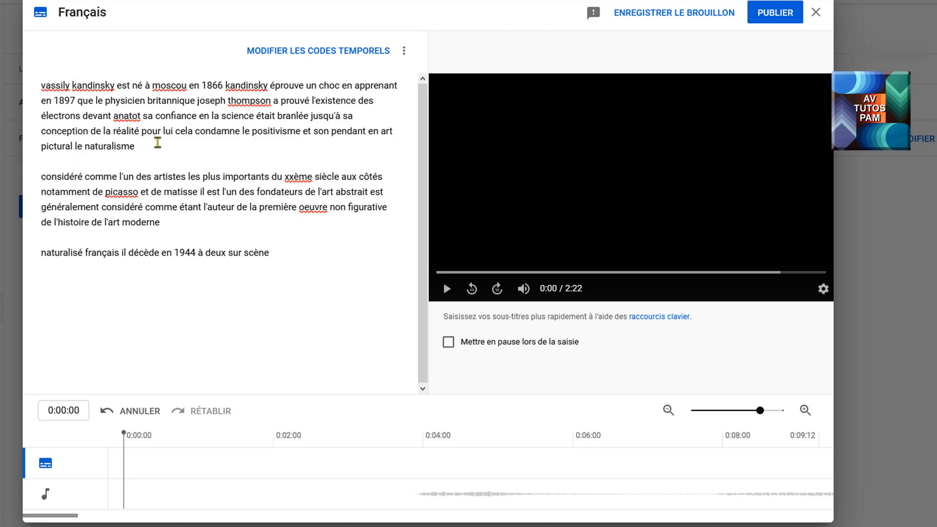
left_click_drag(113, 118, 141, 118)
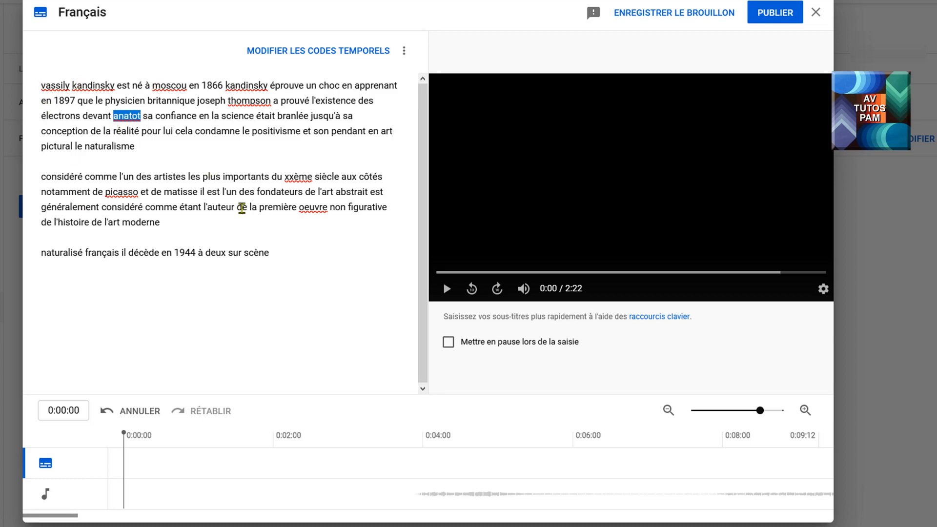
left_click(291, 293)
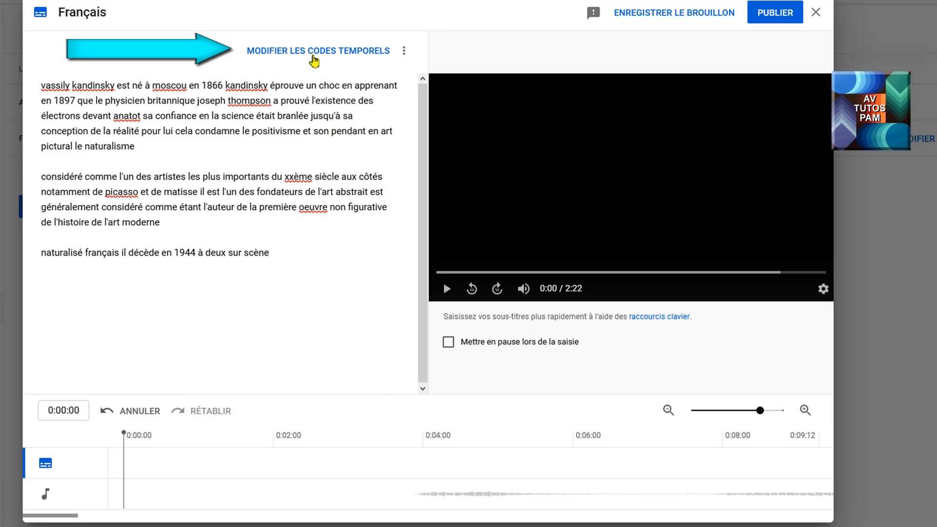
left_click(316, 52)
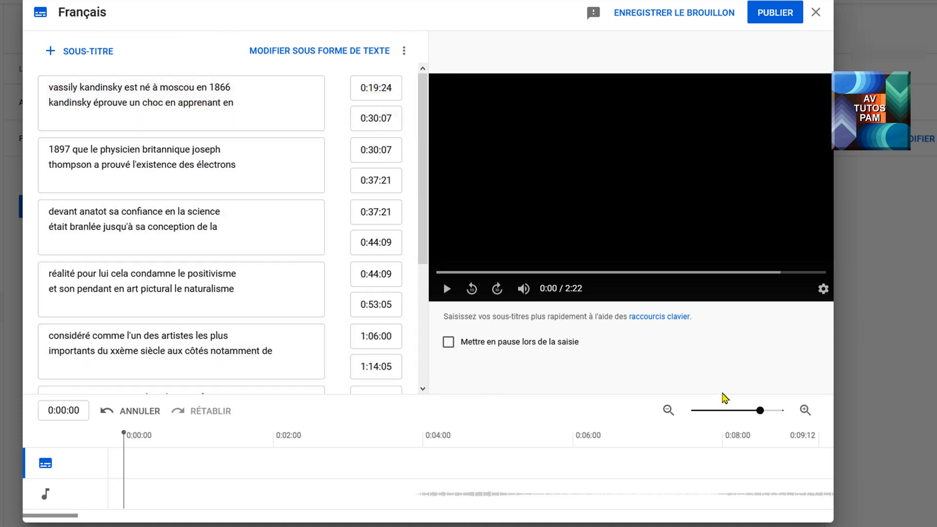
Step: Play the video from about 0:19:15 to check the first subtitle's timing against the narration
left_click(667, 411)
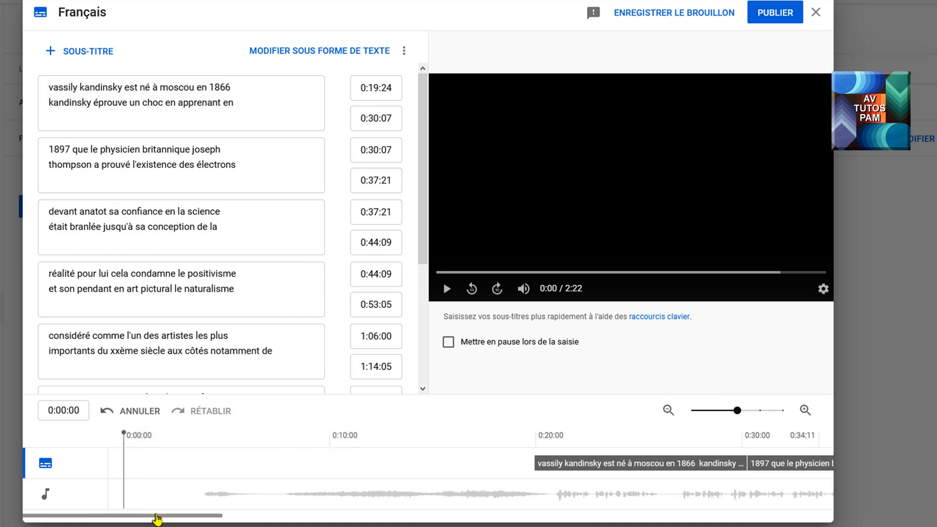
left_click_drag(156, 516, 229, 515)
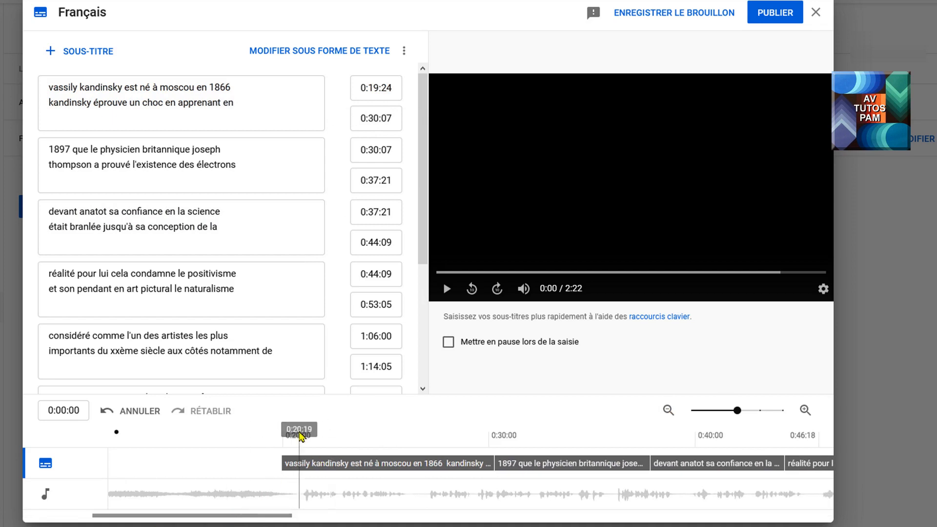
left_click(301, 432)
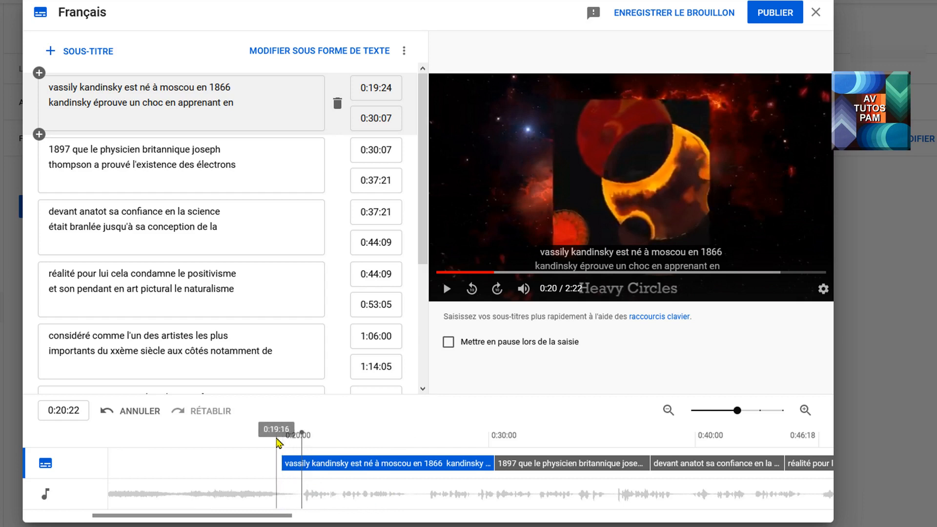
left_click(276, 440)
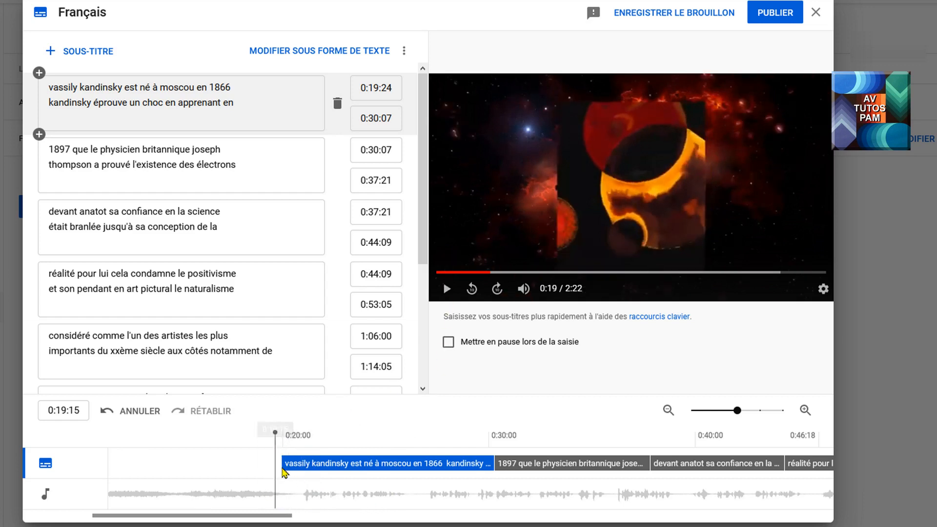
left_click(447, 289)
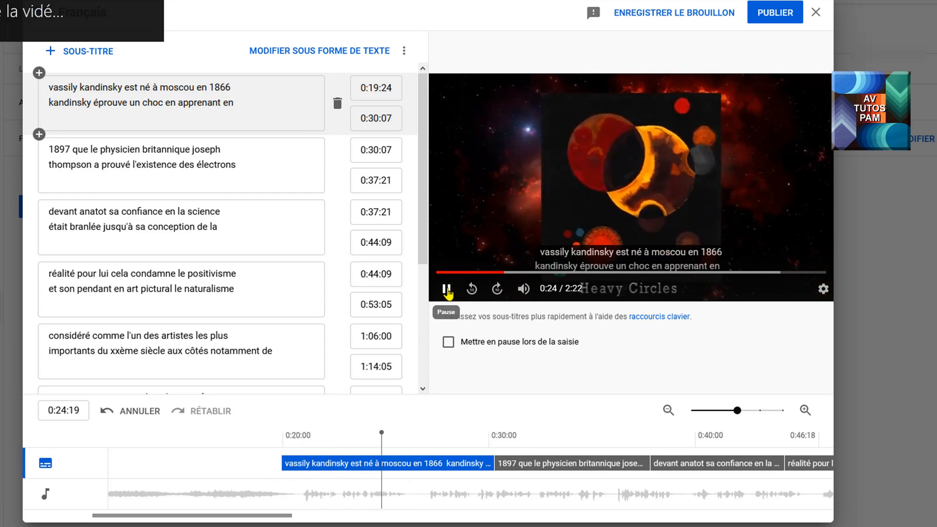
left_click(446, 290)
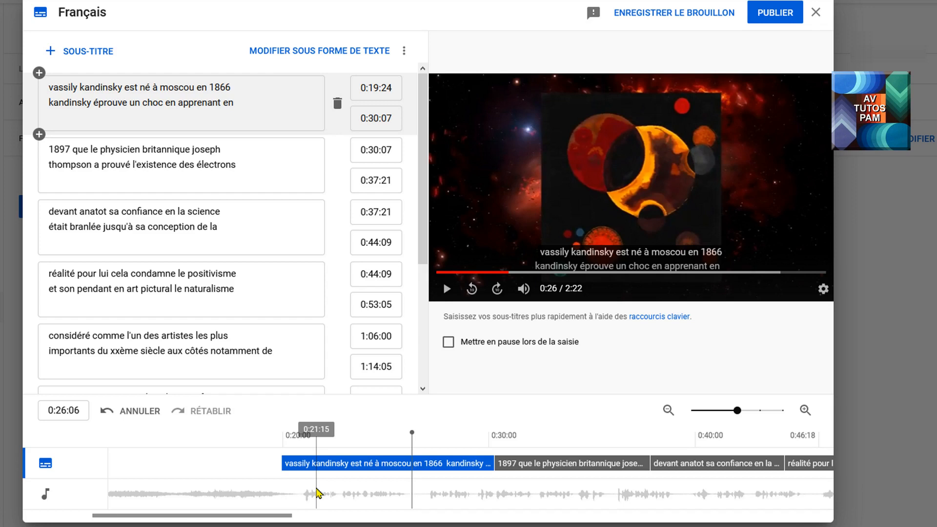
Step: Delete the second line "kandinsky éprouve un choc en apprenant en" from the first subtitle
left_click(54, 92)
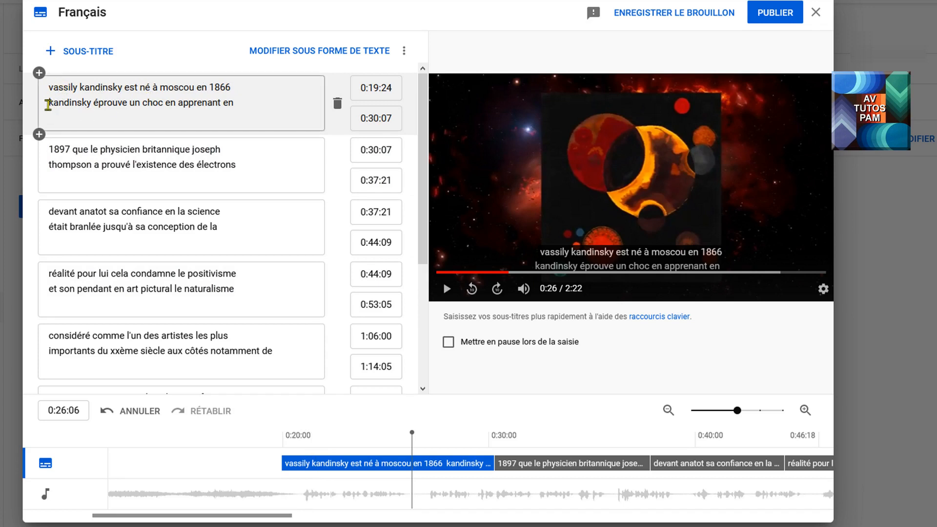
left_click_drag(49, 103, 243, 103)
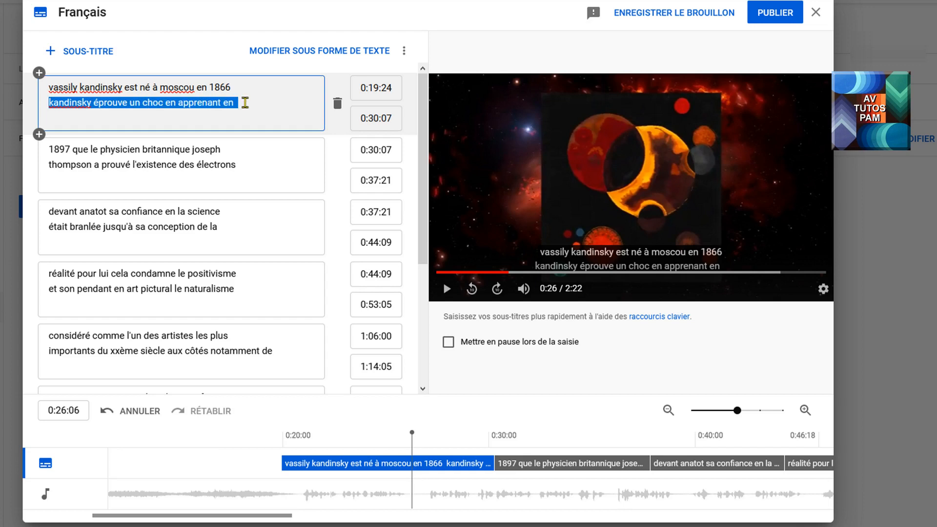
key("BackSpace")
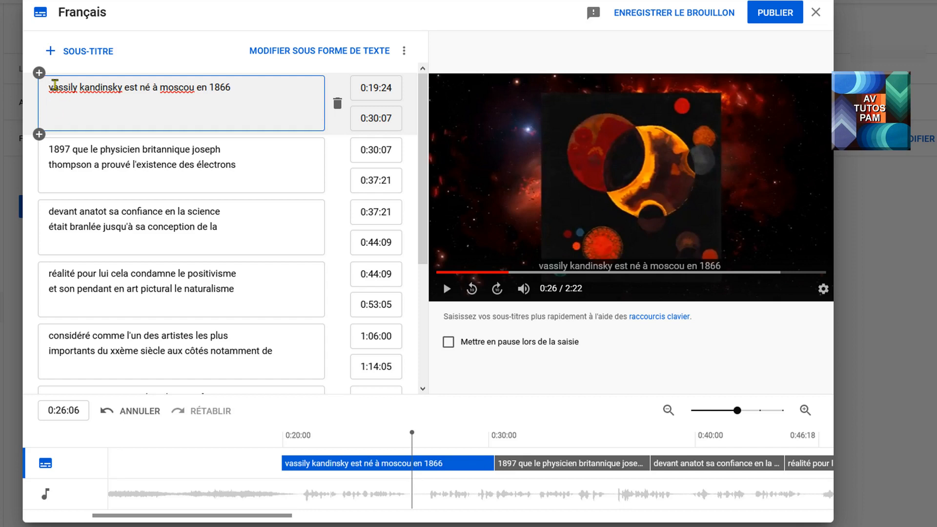
Step: Try to capitalize the initials of Vassily, Kandinsky and Moscou in the first subtitle
key("BackSpace")
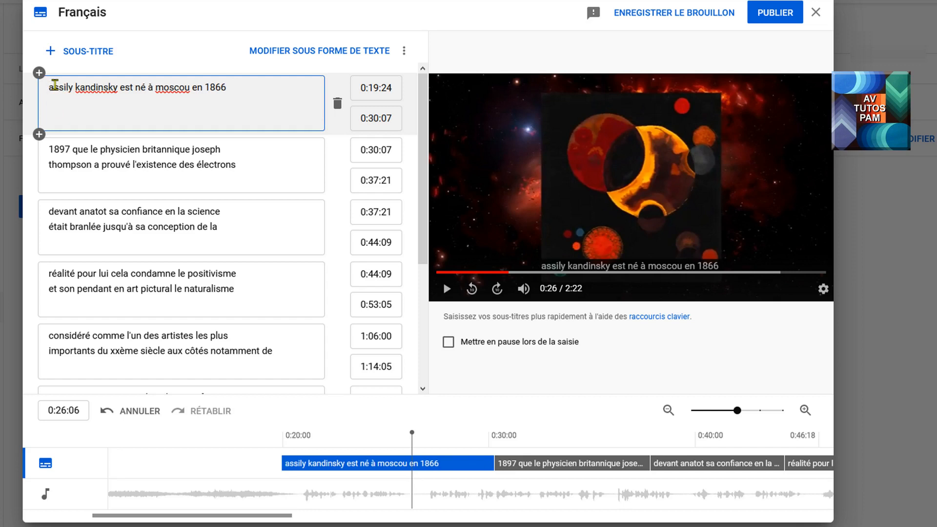
type("v")
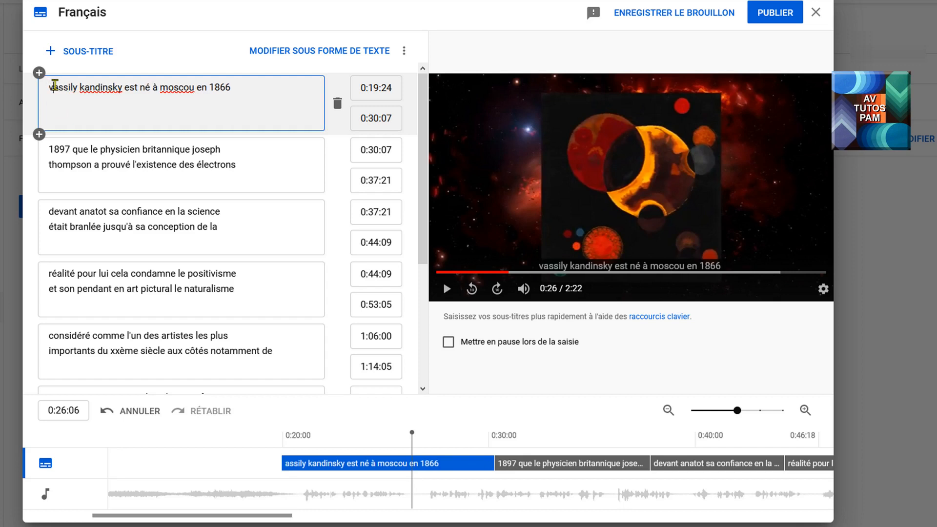
left_click(86, 84)
key("BackSpace")
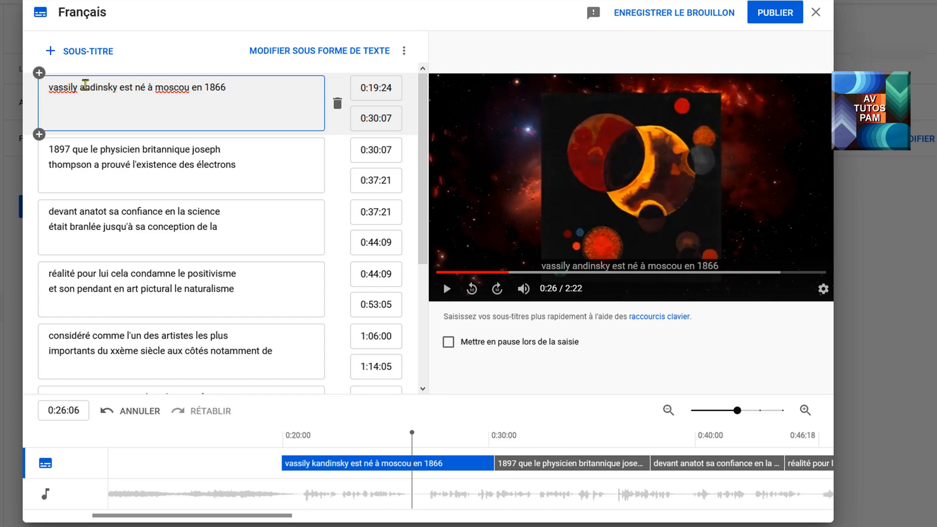
type("k")
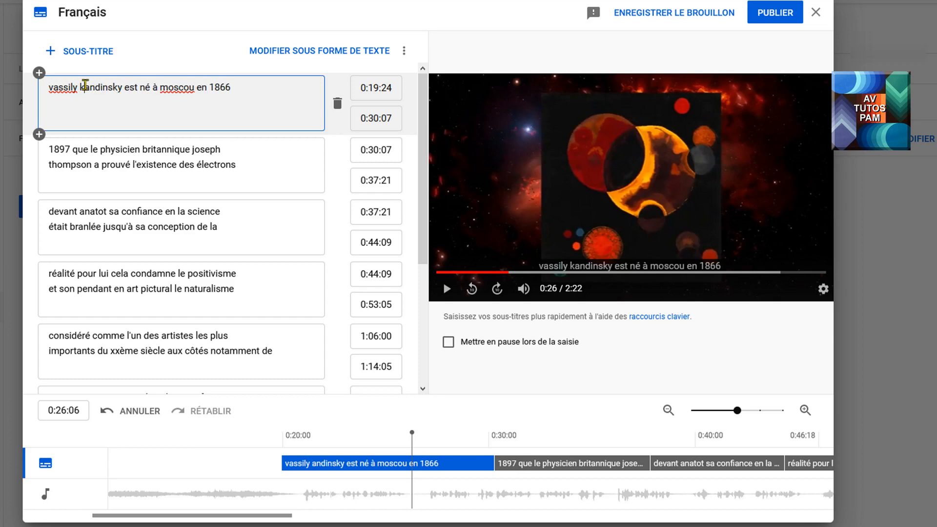
left_click(167, 90)
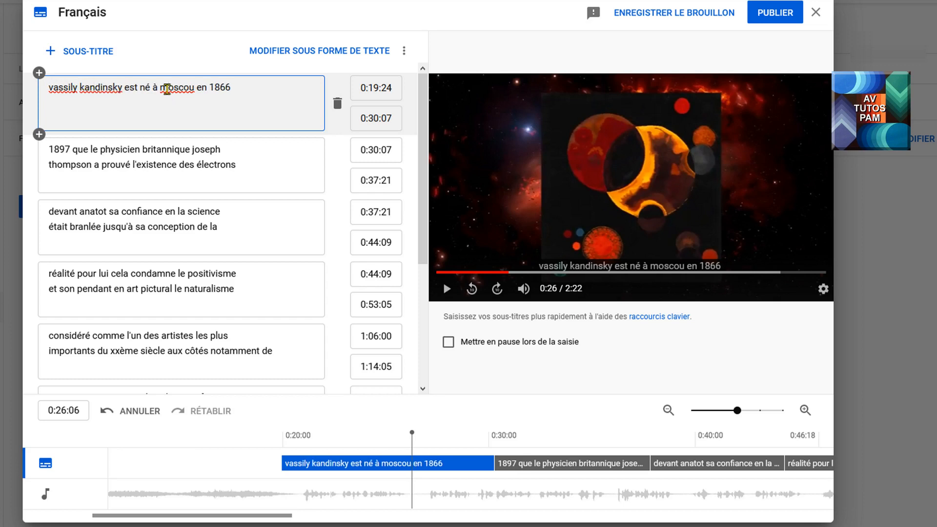
key("BackSpace")
type("m")
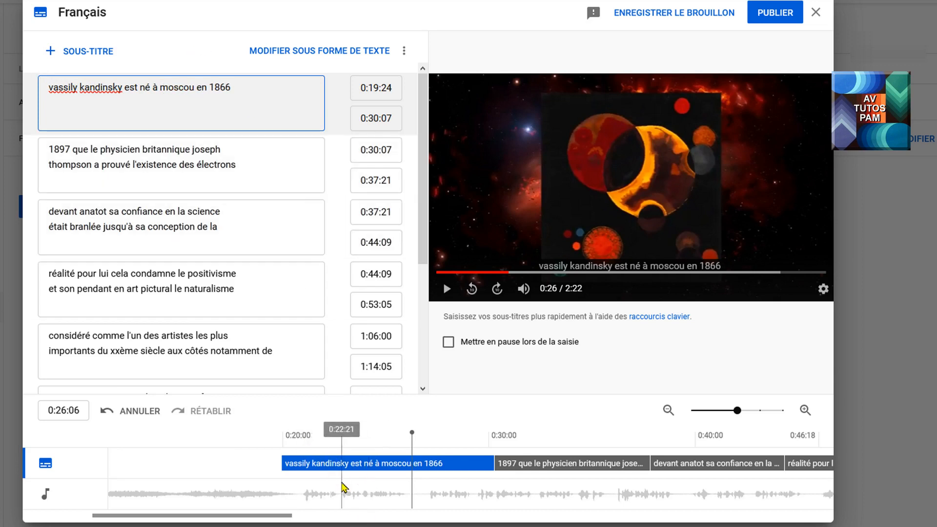
Step: Shift the first subtitle on the timeline to start at 0:21:04 and the second subtitle to start at 0:33:09
left_click(305, 464)
left_click_drag(304, 464, 330, 464)
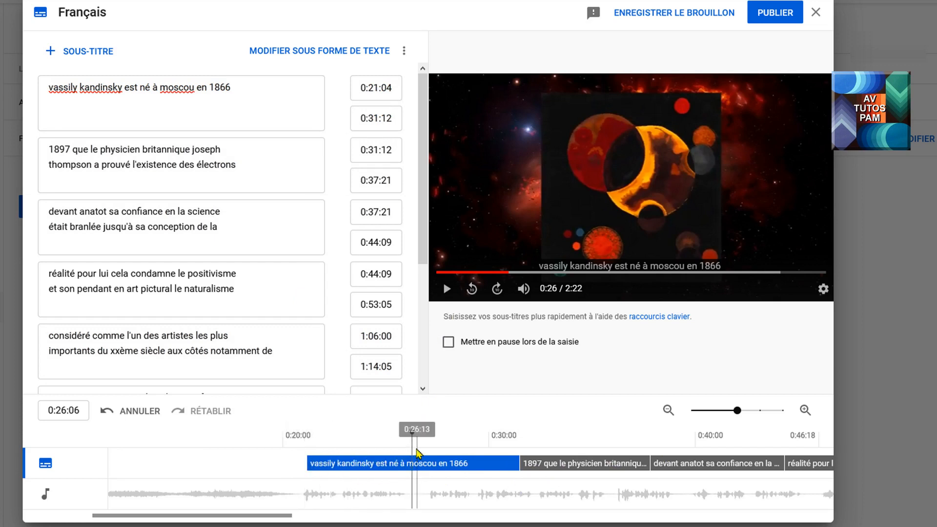
left_click_drag(519, 463, 558, 463)
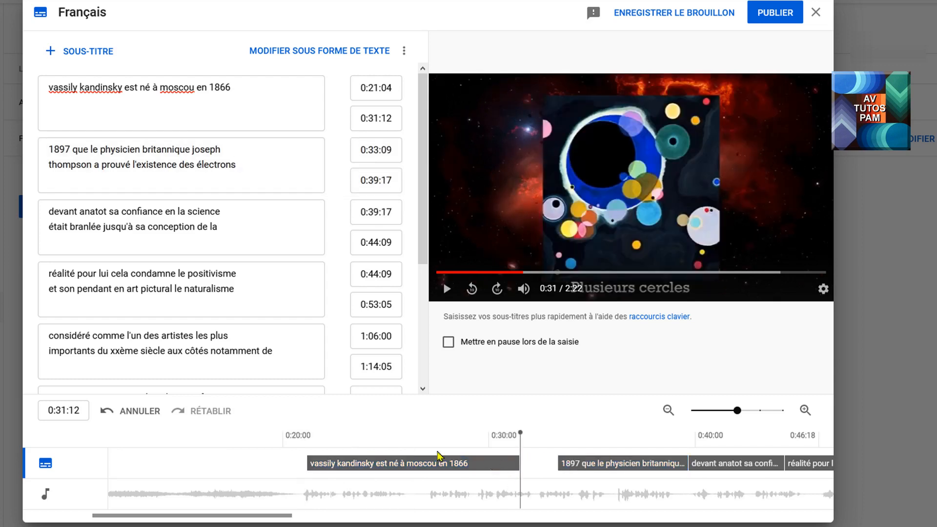
Step: Adjust the first subtitle on the timeline to run from 0:20:24 to 0:26:02 and play it back
left_click(408, 432)
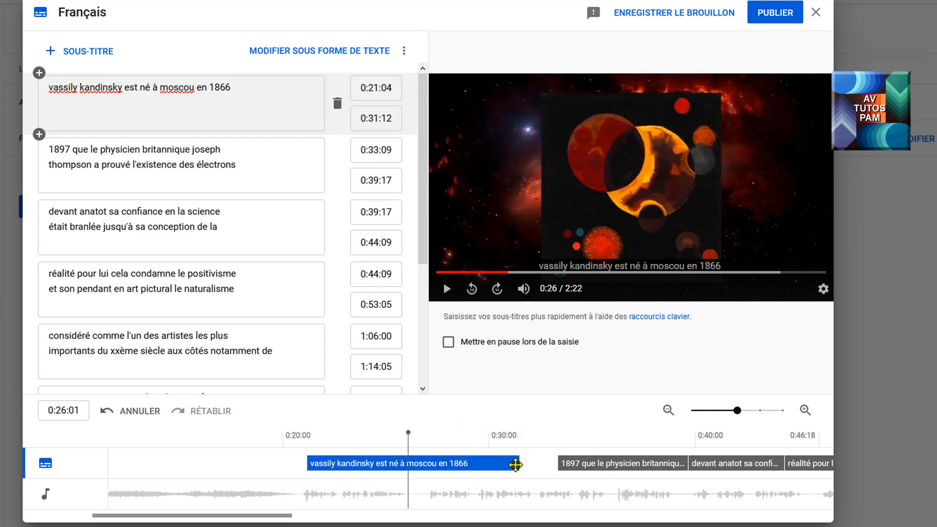
left_click_drag(520, 464, 408, 466)
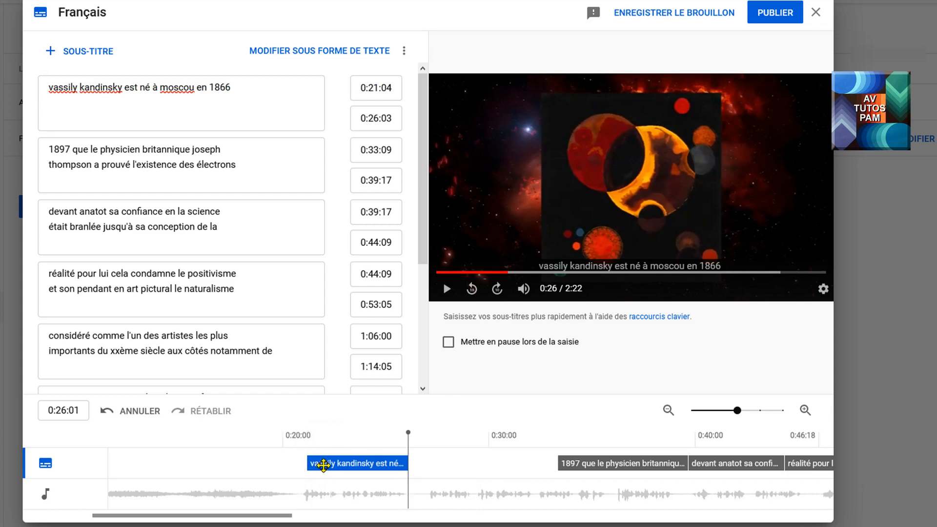
mouse_move(323, 465)
left_mouse_down()
mouse_move(280, 468)
mouse_move(336, 470)
mouse_move(318, 469)
left_mouse_up()
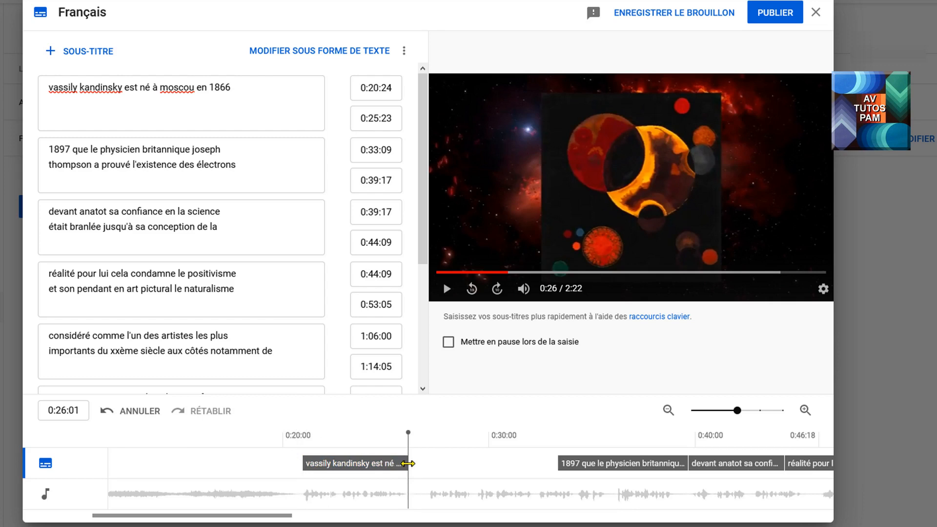
left_click_drag(407, 463, 407, 463)
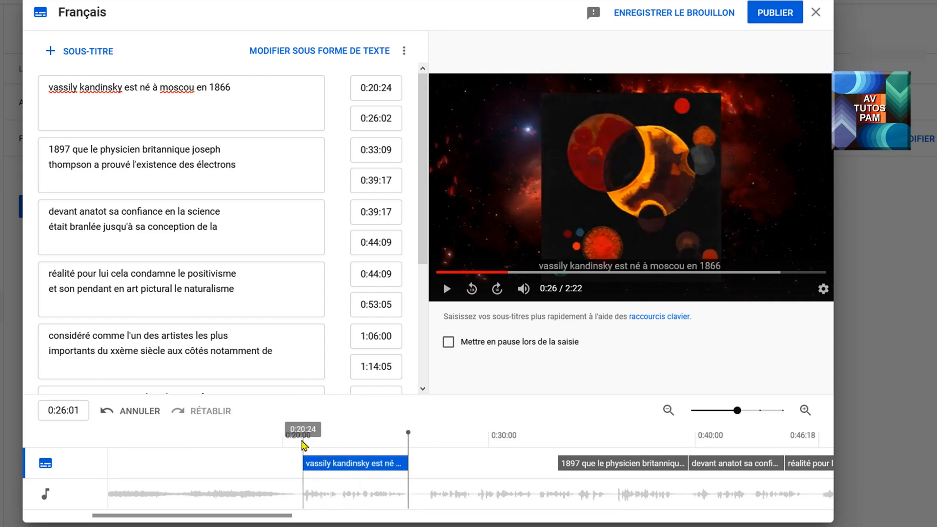
left_click(302, 445)
left_click(446, 289)
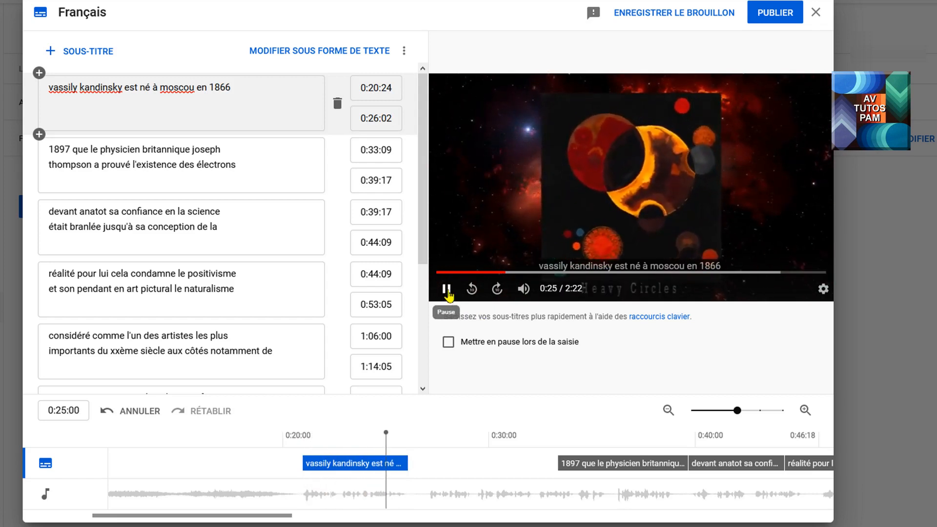
left_click(447, 291)
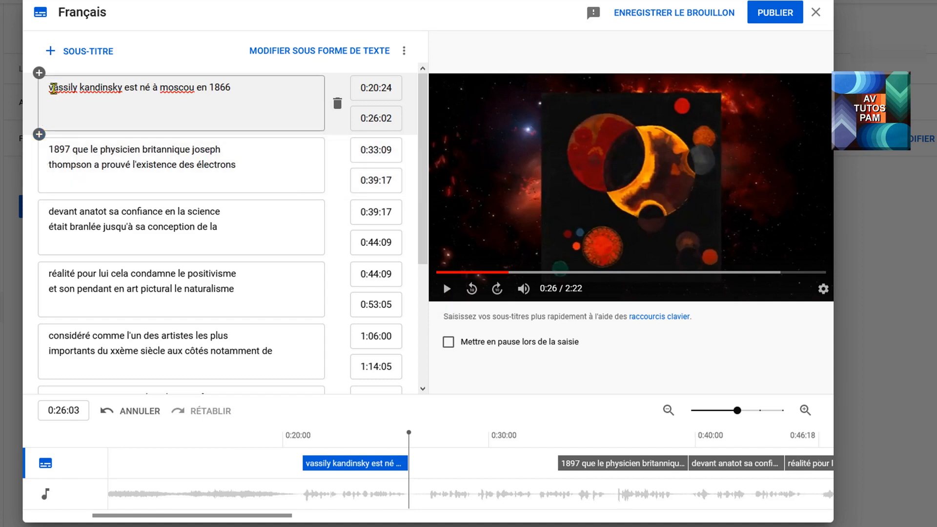
left_click(53, 89)
key("BackSpace")
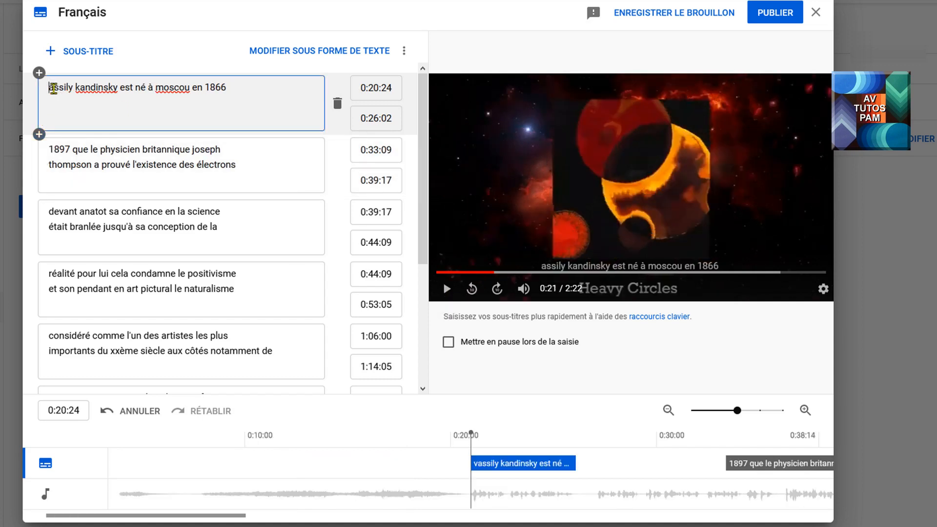
type("v")
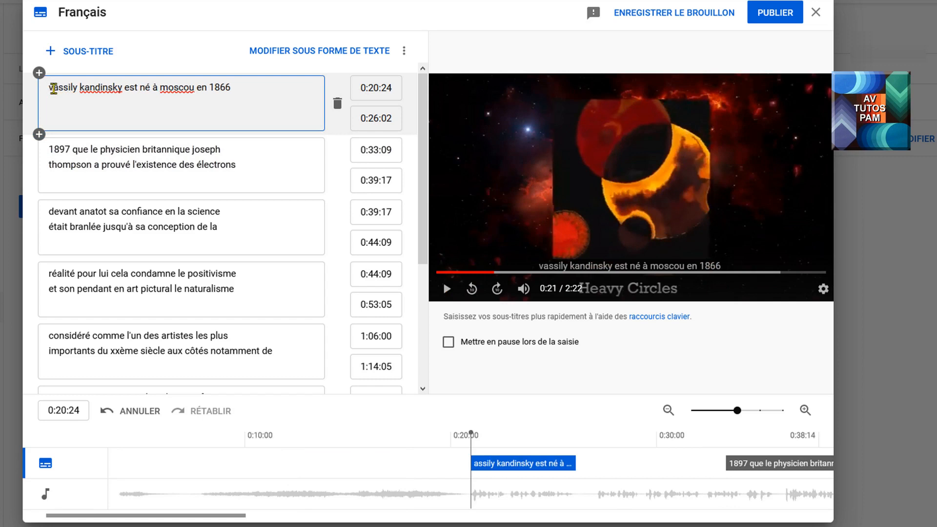
Step: Capitalize the initials in the first subtitle so it reads "Vassily Kandinsky est né à Moscou en 1866"
double_click(53, 88)
left_click(52, 90)
left_click_drag(52, 91, 40, 90)
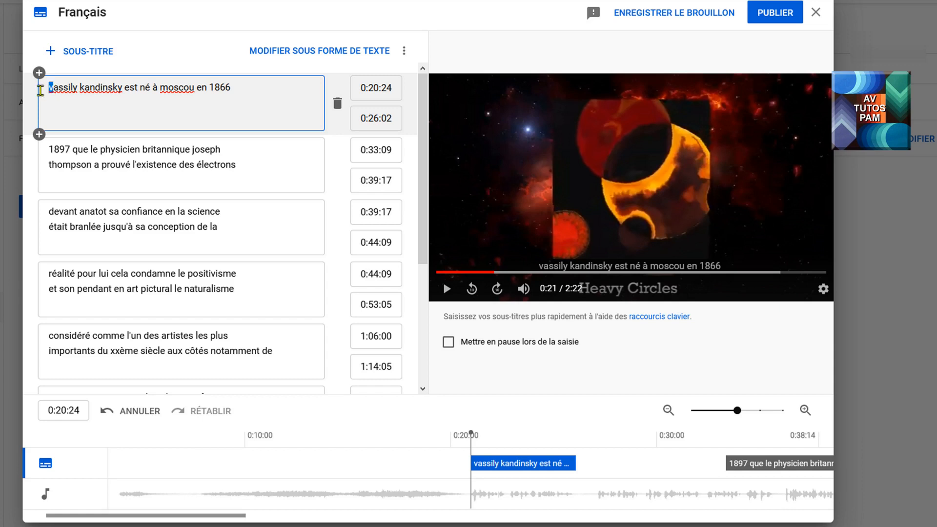
type("V")
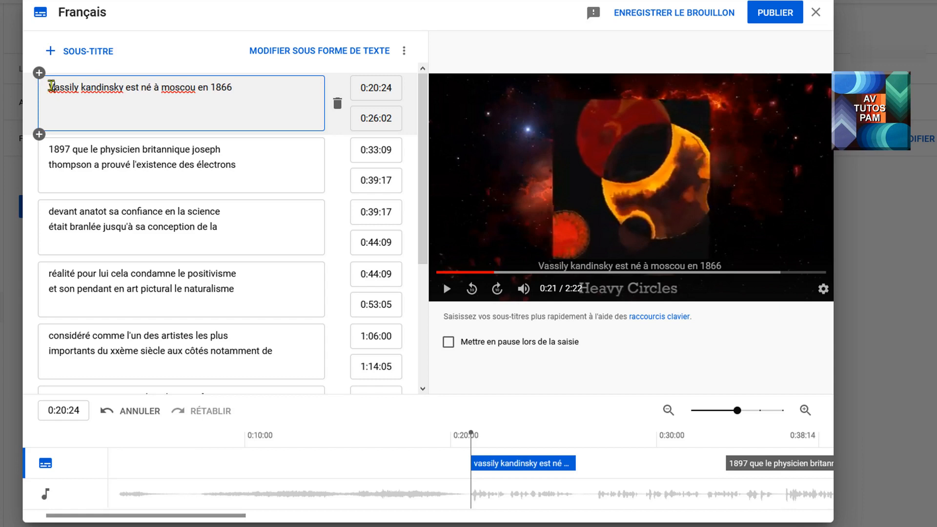
left_click(87, 89)
key("BackSpace")
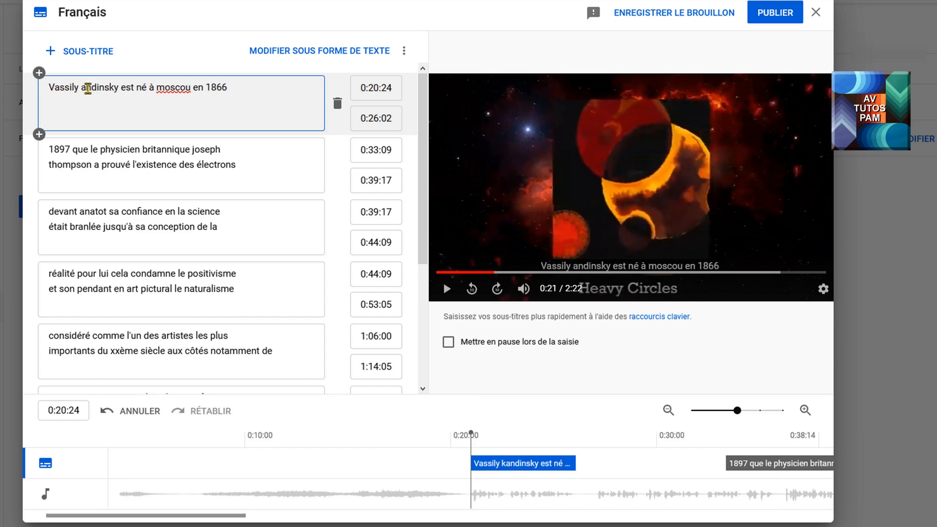
type("K")
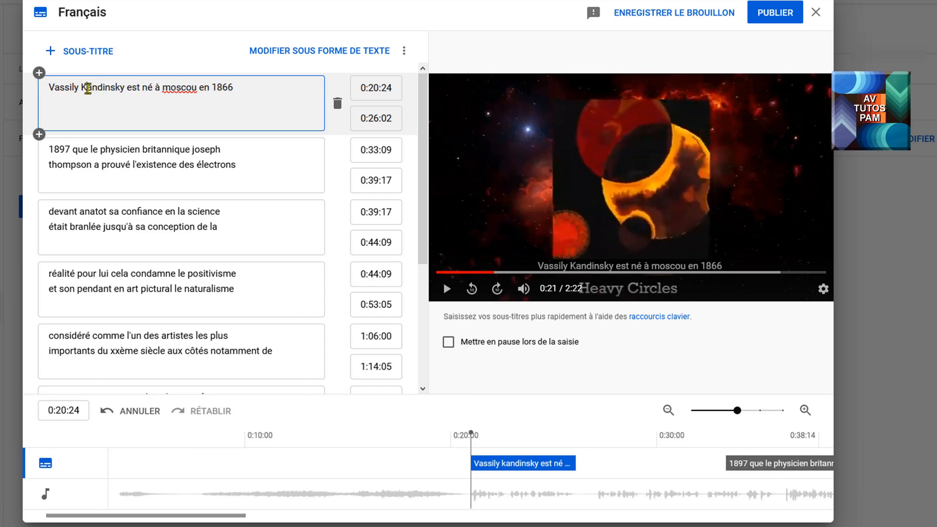
left_click(170, 91)
key("BackSpace")
type("M")
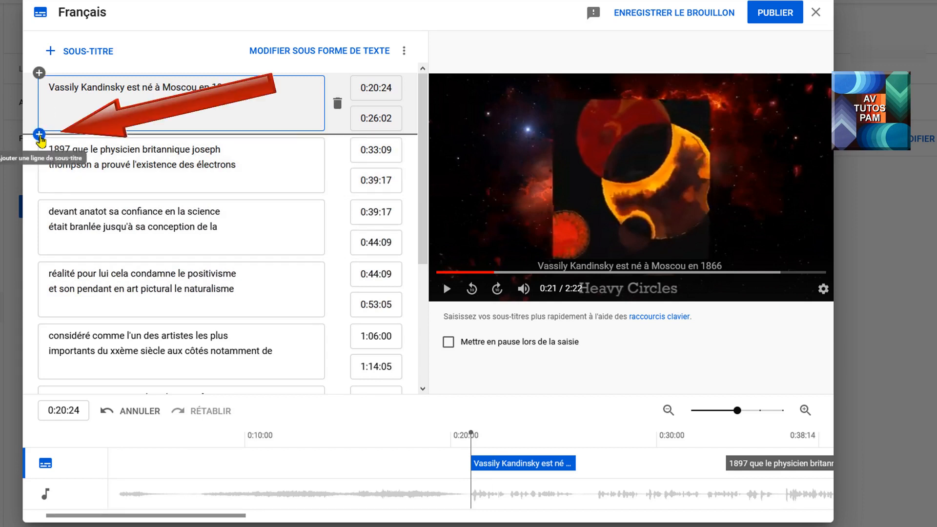
Step: Add a subtitle line after the first one containing the pasted text "Kandinsky éprouve un choc en apprenant en", with its initial capitalized
left_click(39, 134)
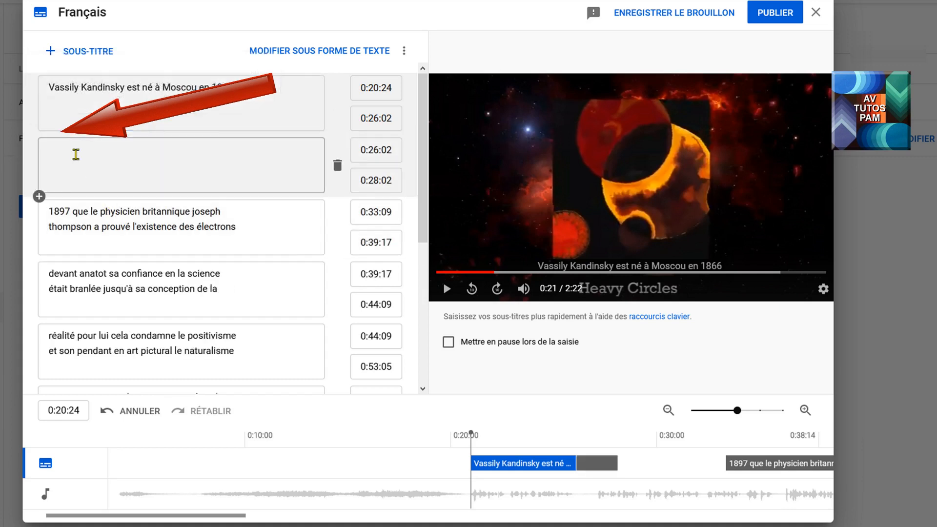
left_click(65, 146)
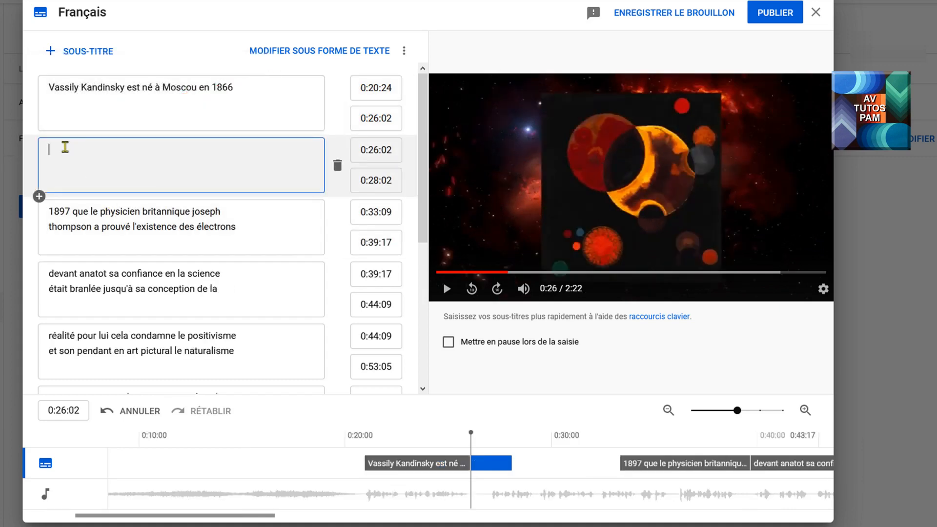
type("kandinsky éprouve un choc en apprenant en")
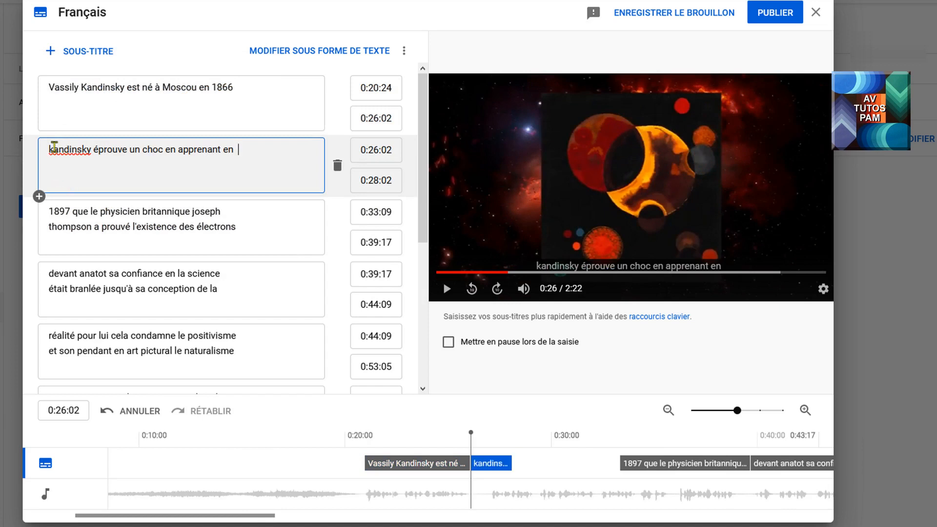
left_click(54, 148)
key("BackSpace")
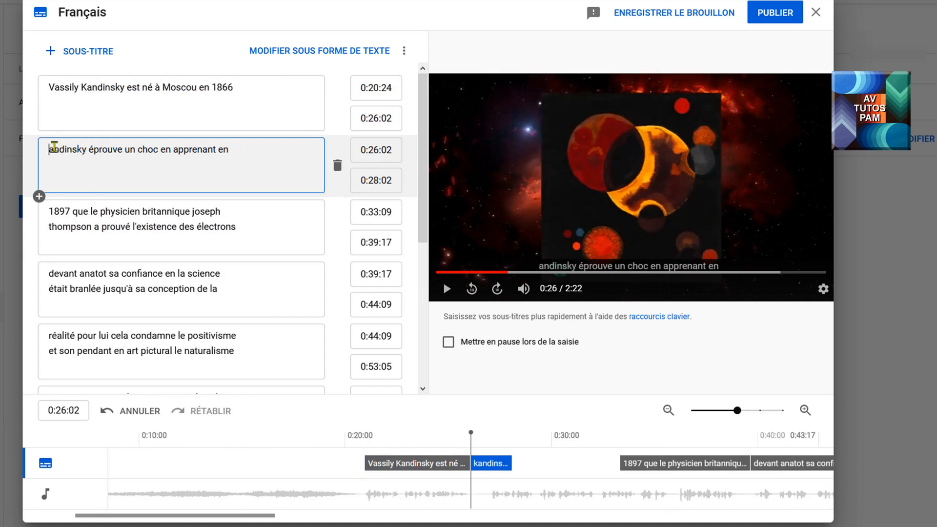
type("K")
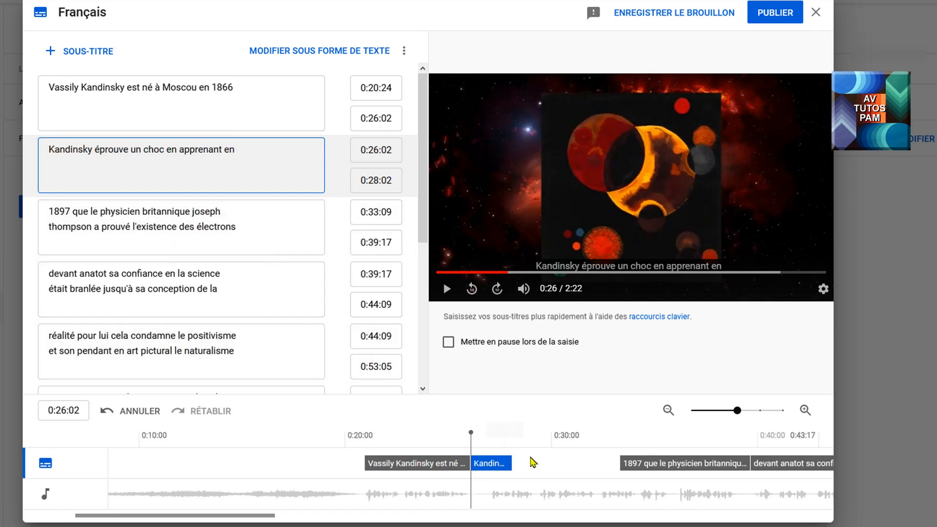
Step: Shift the second subtitle on the timeline to run from 0:27:04 to 0:29:04, checking it against the video playback
left_click_drag(489, 463, 523, 462)
left_click(446, 289)
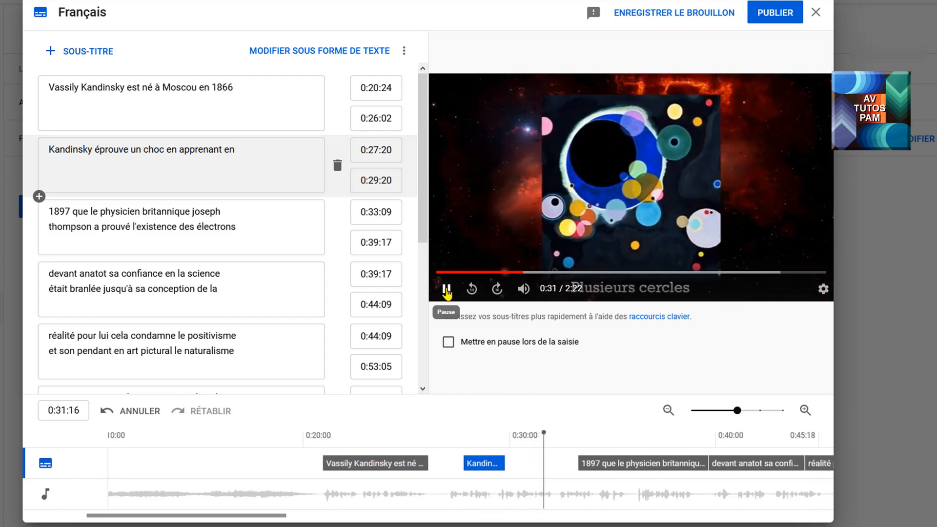
left_click(447, 289)
left_click_drag(463, 468, 450, 468)
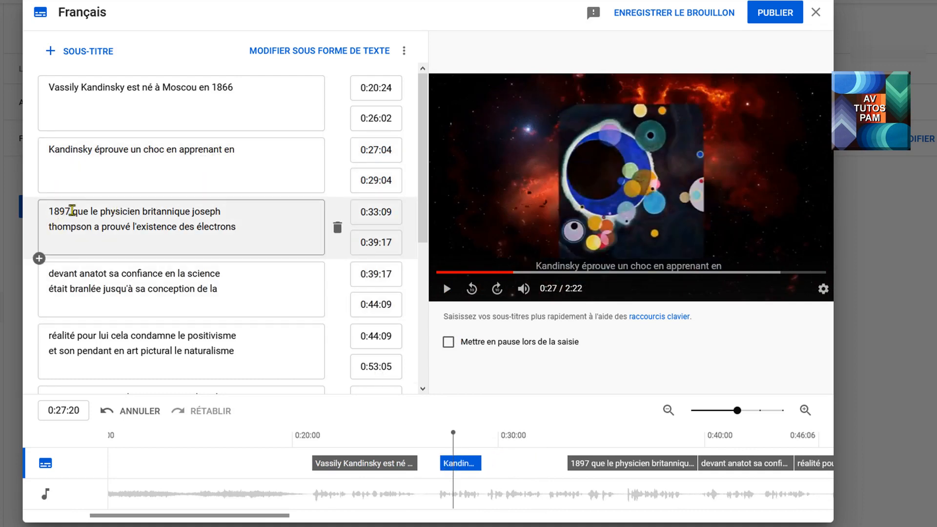
Step: Copy "1897" from the third subtitle and add it to the end of the second subtitle's text
left_click_drag(70, 212, 48, 212)
key("ctrl+c")
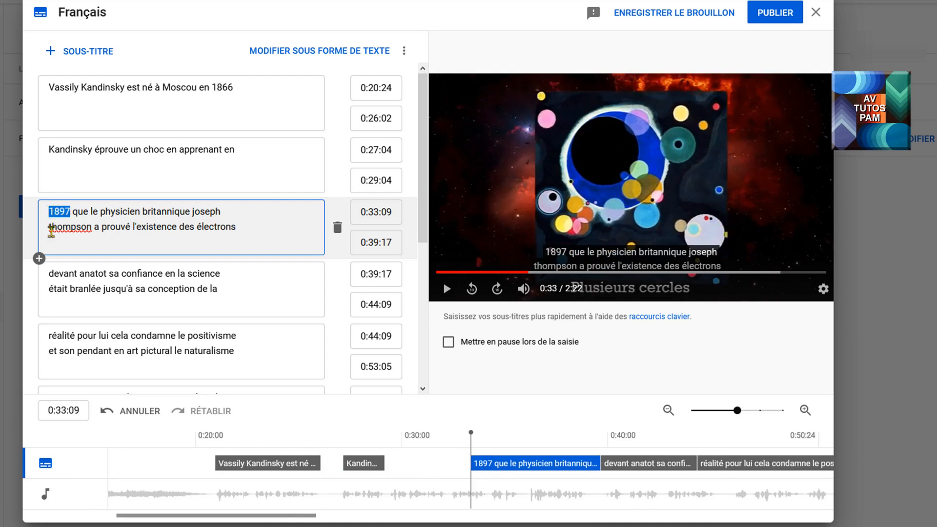
left_click(250, 148)
key("ctrl+v")
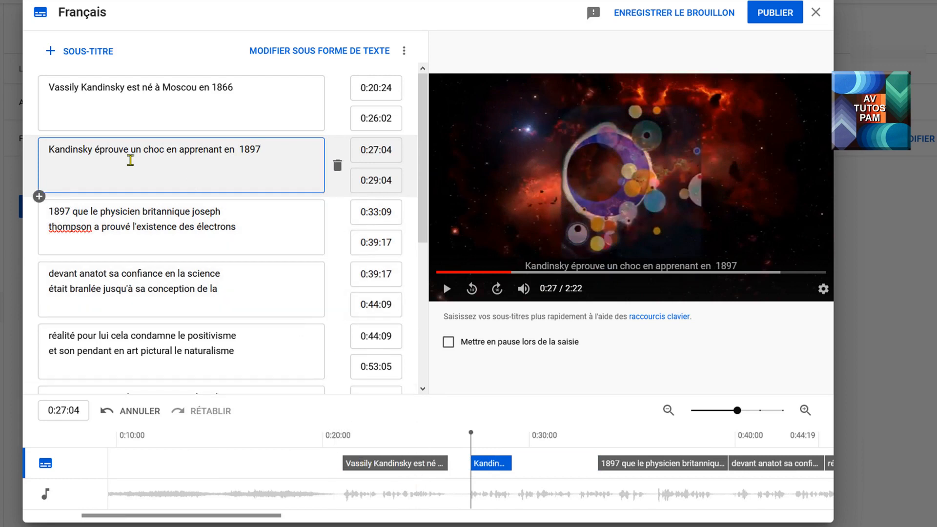
Step: Play the video through the second subtitle's speech and extend that subtitle on the timeline to end at 0:32:08
left_click(447, 289)
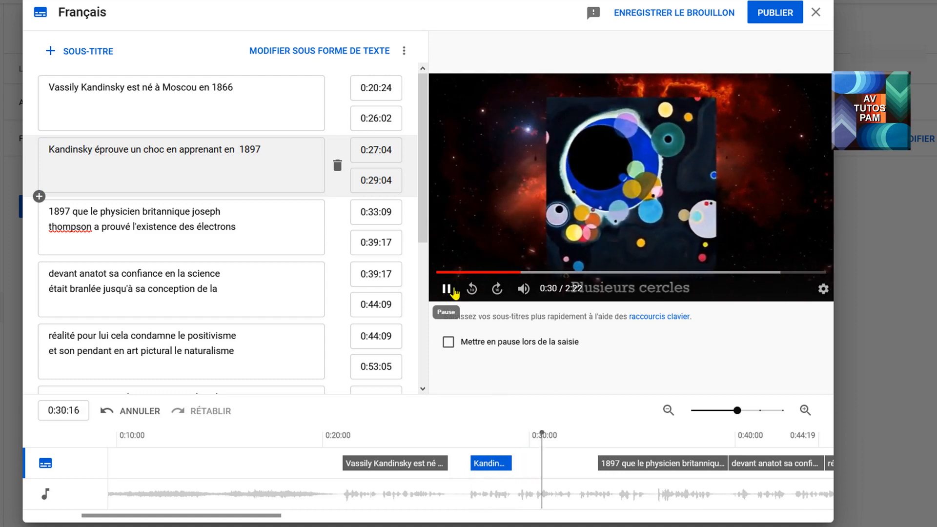
left_click(447, 289)
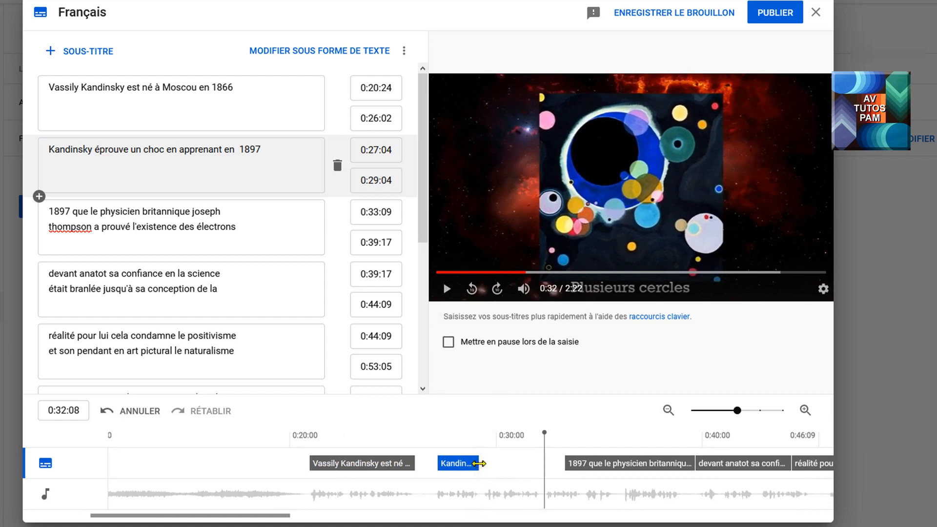
left_click_drag(480, 465, 544, 467)
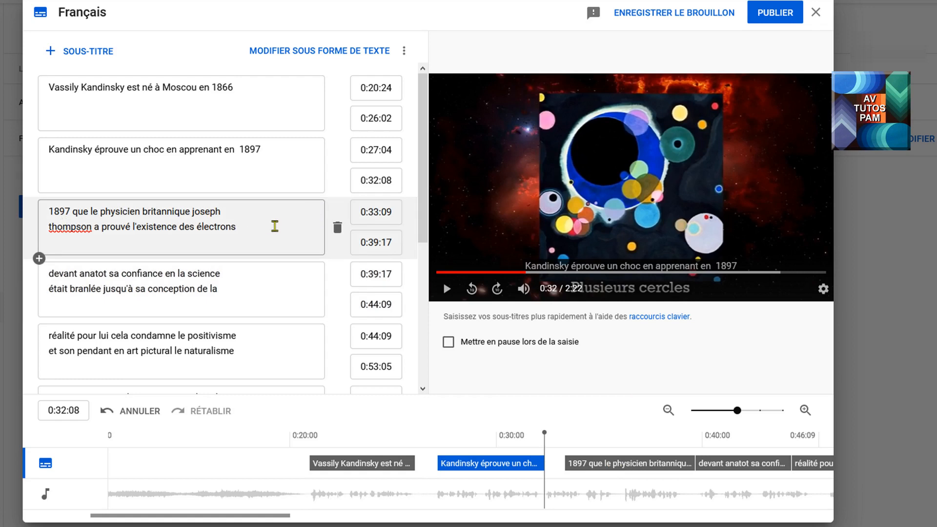
Step: Delete all the automatic subtitles that follow the second one
left_click(337, 230)
left_click(338, 229)
left_click(337, 229)
left_click(338, 229)
left_click(338, 229)
left_click(338, 229)
left_click(338, 229)
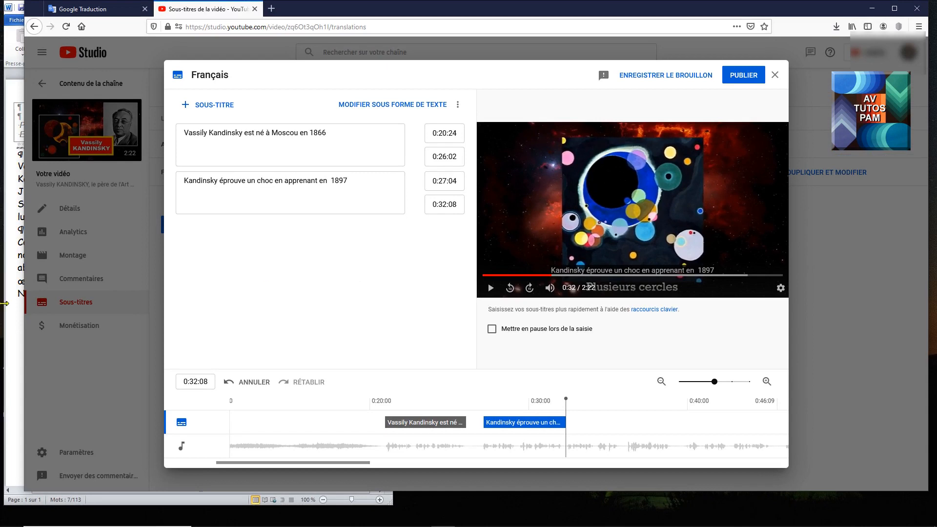
Step: With the Word document alongside the browser, copy "que le physicien britannique Joseph Thomson" from it into a new third subtitle running from 0:32:08 to 0:35:21
left_click_drag(24, 374, 372, 361)
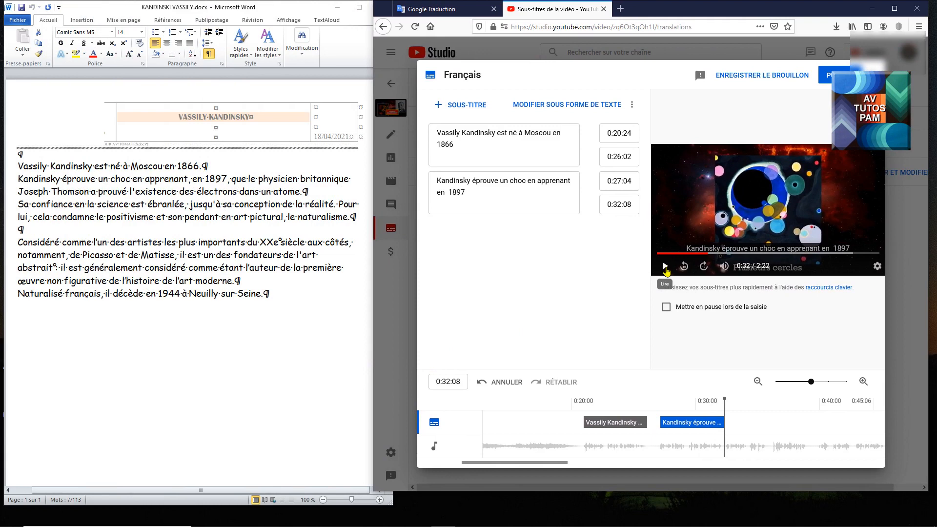
left_click(665, 266)
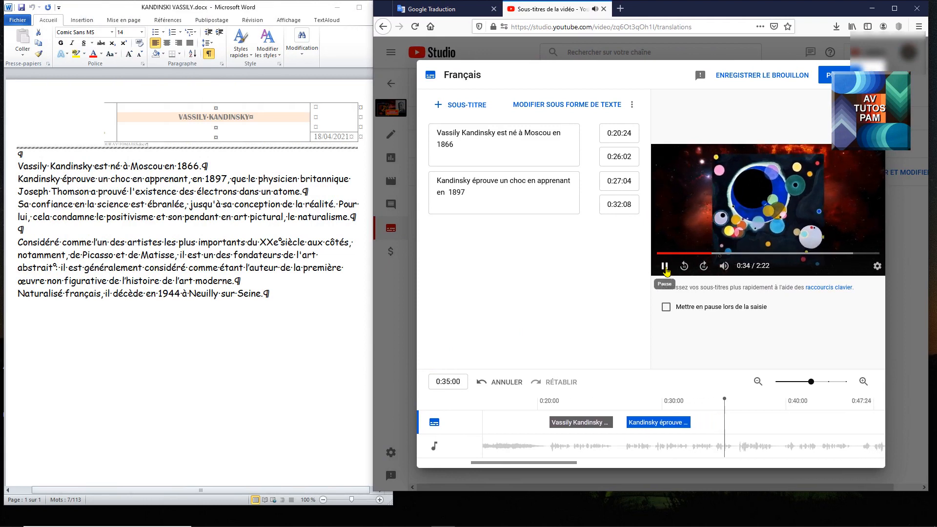
left_click(665, 267)
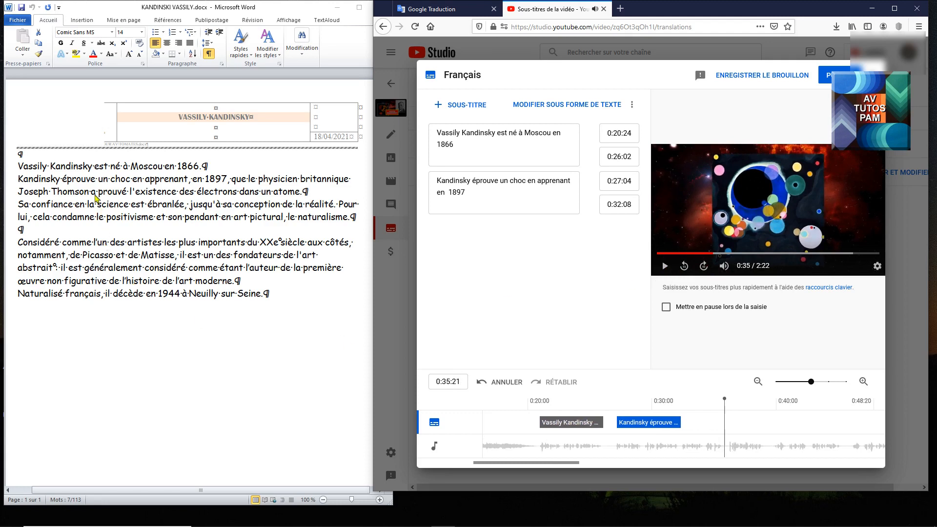
left_click(223, 177)
left_click_drag(233, 179, 98, 195)
key("ctrl+c")
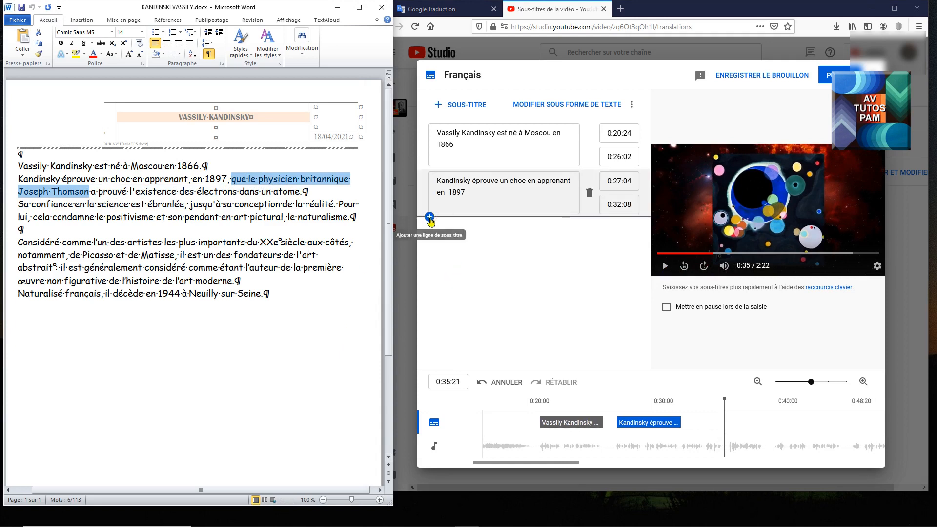
left_click(429, 215)
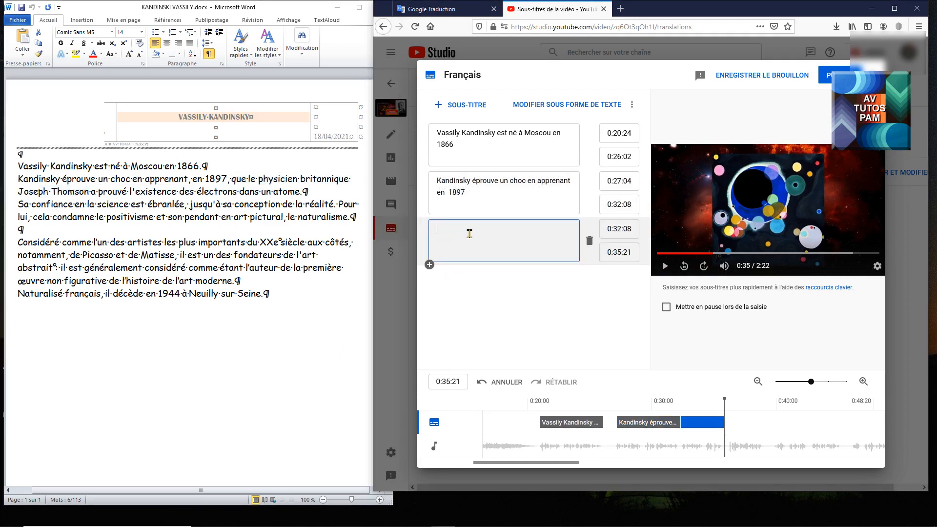
key("ctrl+v")
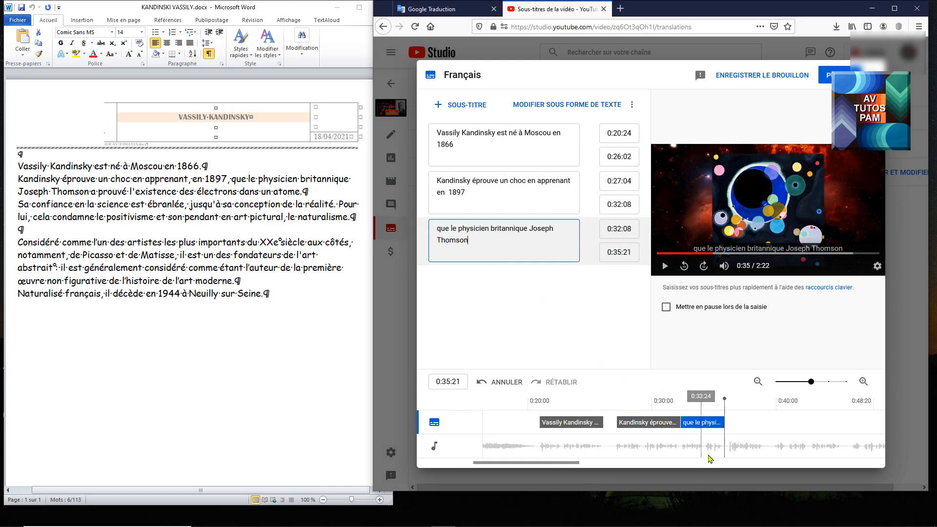
left_click(689, 421)
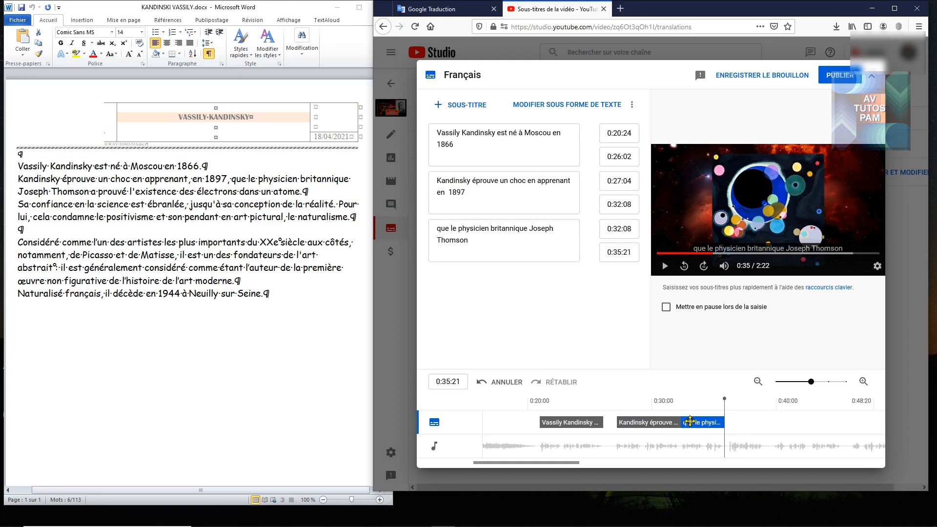
Step: Play the video to 0:39:01 and add a fourth subtitle ending there with "a prouvé l'existence des électrons dans un atome." copied from the Word document
left_click(664, 266)
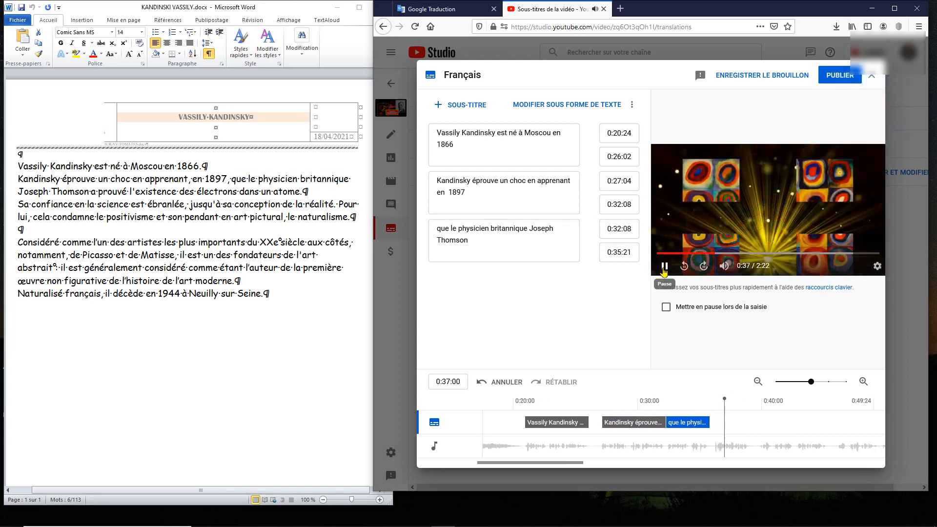
left_click(664, 266)
left_click(94, 193)
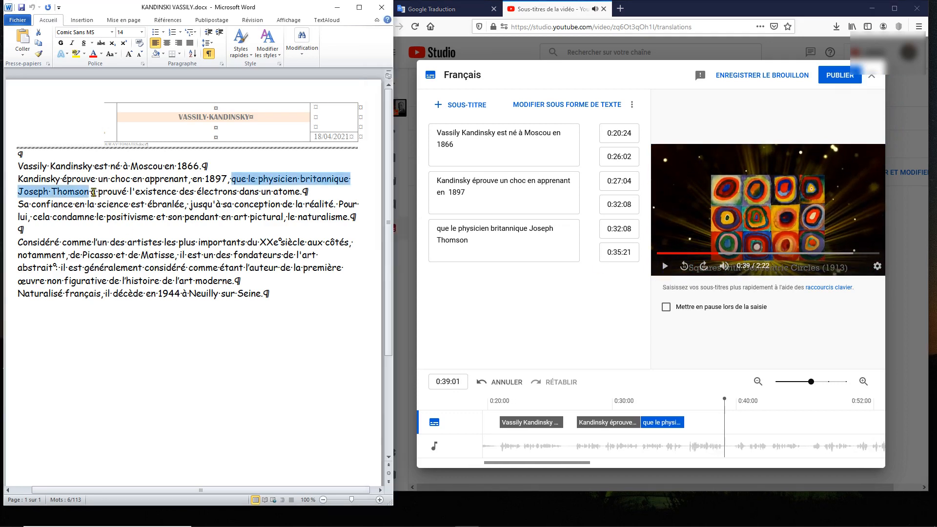
left_click_drag(93, 192, 306, 193)
key("ctrl+c")
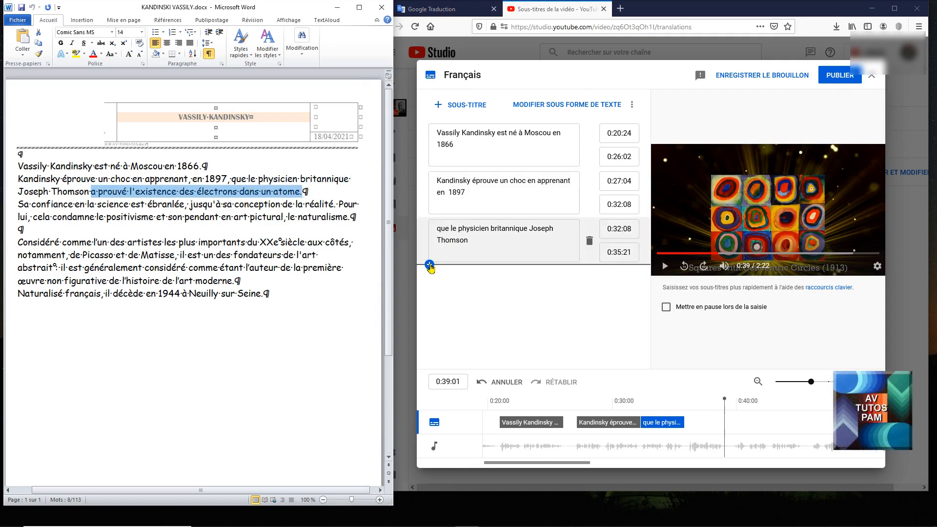
left_click(429, 264)
key("ctrl+v")
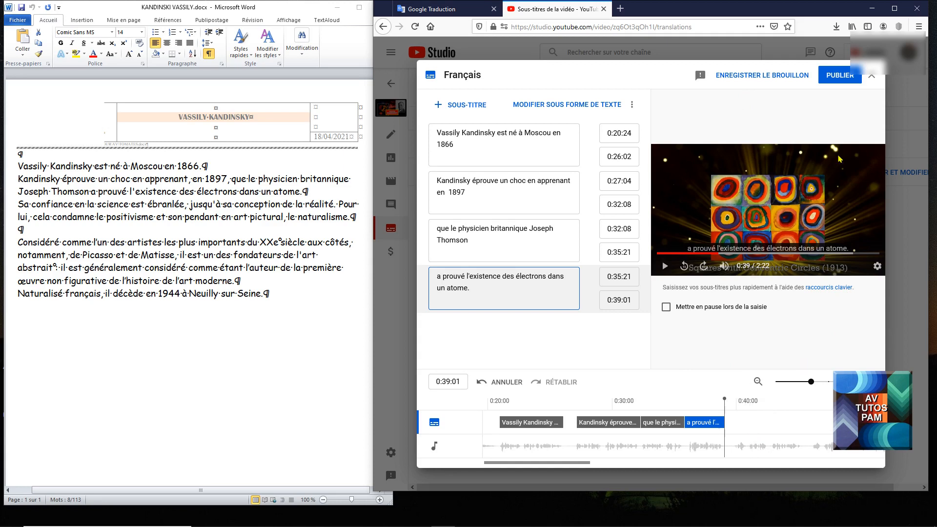
Step: Publish the French subtitles and reopen the video's subtitle list in the widened browser window
left_click(838, 76)
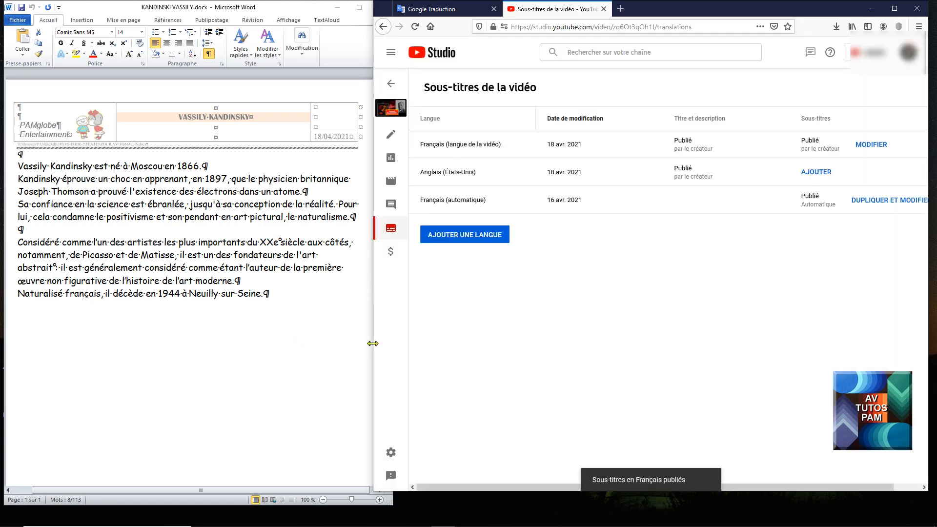
left_click_drag(375, 344, 20, 344)
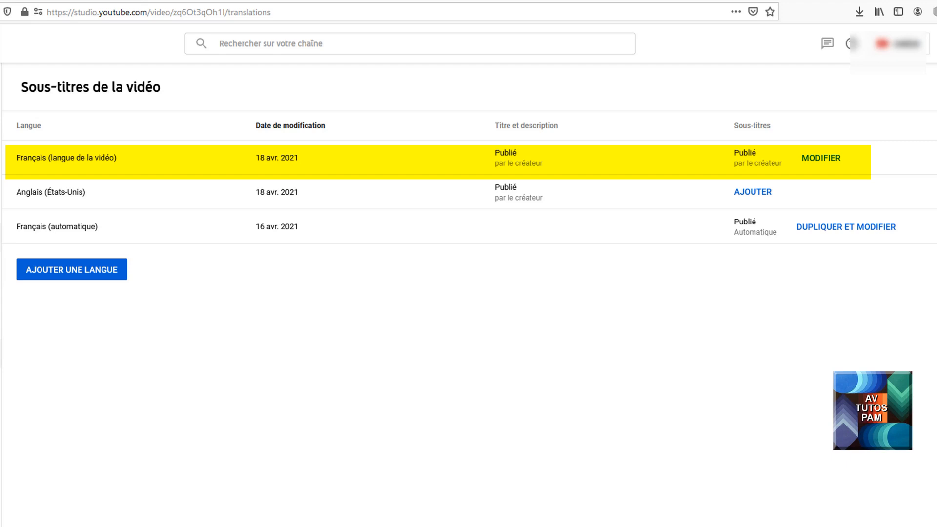
left_click(0, 237)
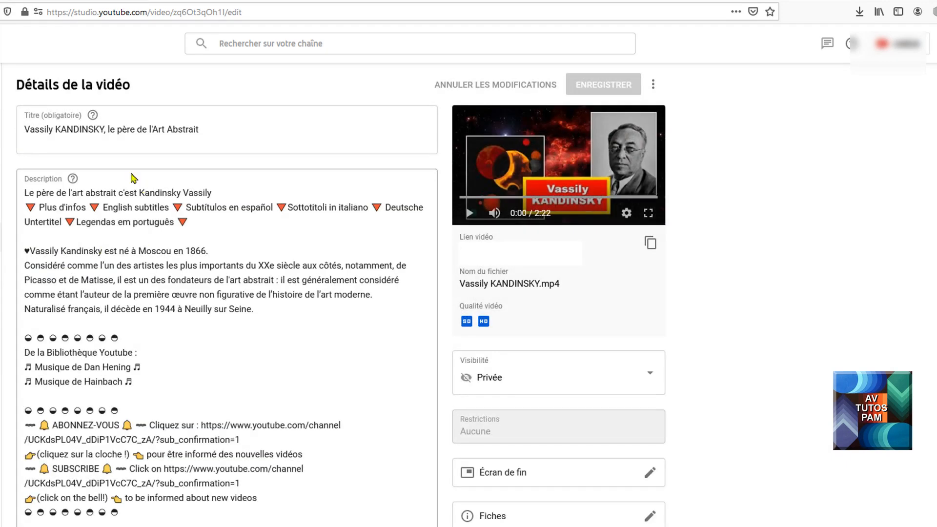
left_click(1, 354)
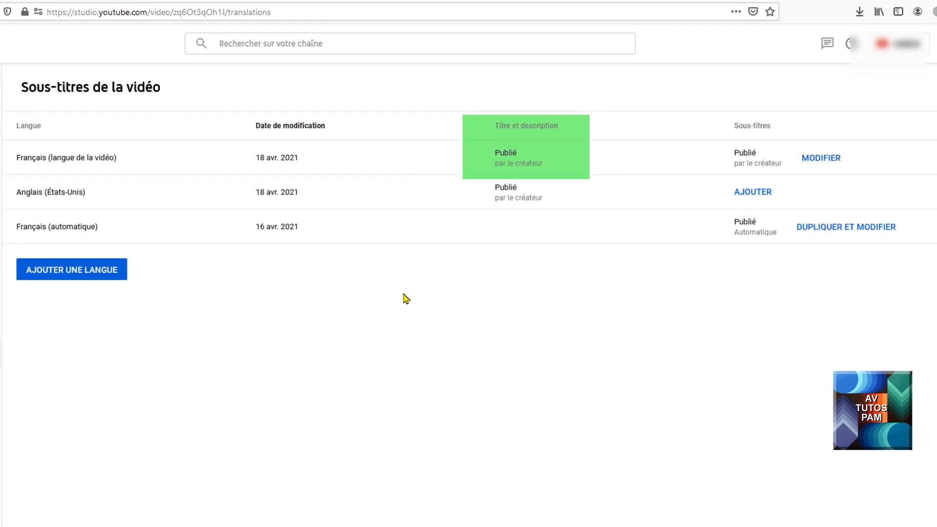
Step: Look through the languages that can be added to the video's subtitles, without choosing one
left_click(77, 271)
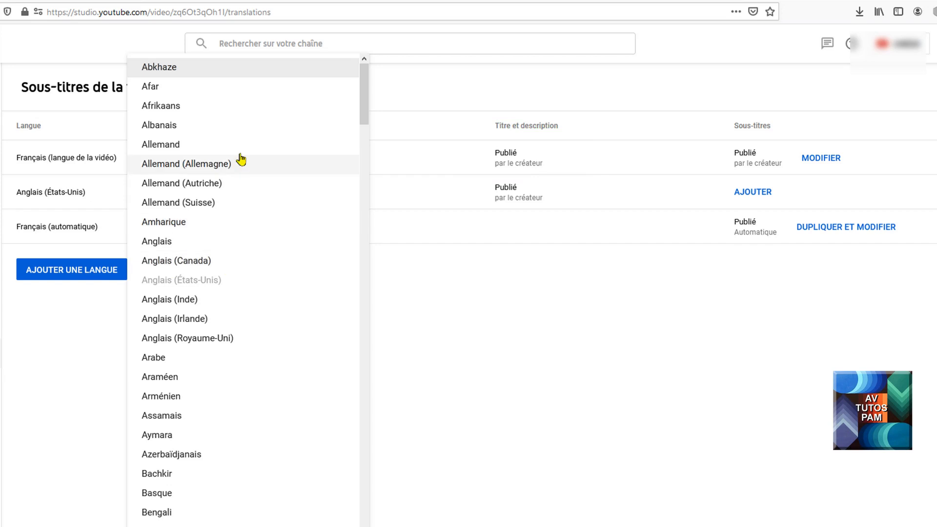
scroll(237, 376, "down", 10)
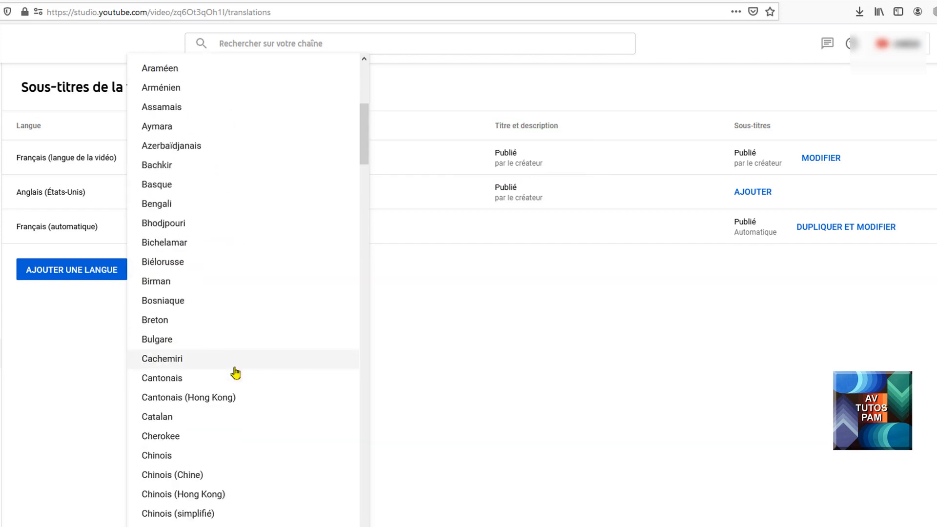
scroll(237, 373, "up", 10)
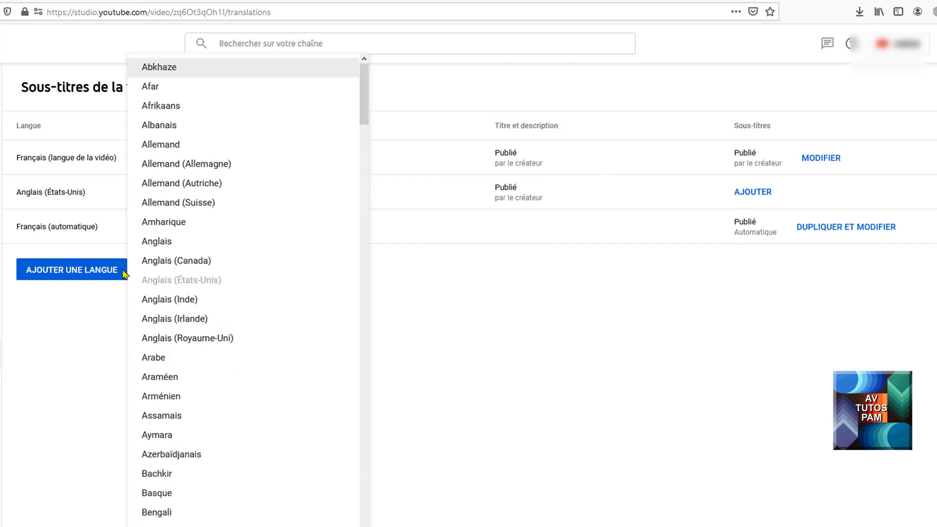
left_click(623, 307)
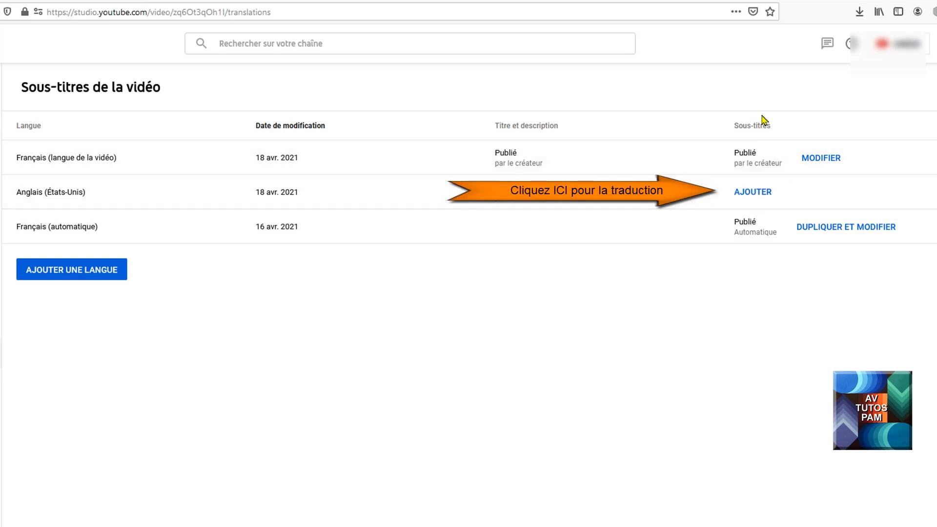
Step: Add English (United States) subtitles by automatic translation and zoom the timeline out to show all their blocks
left_click(752, 193)
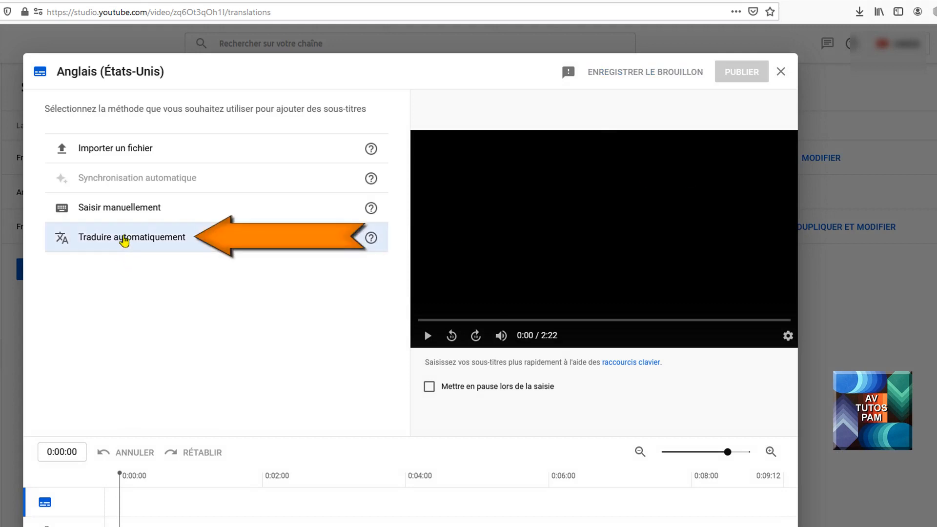
left_click(124, 239)
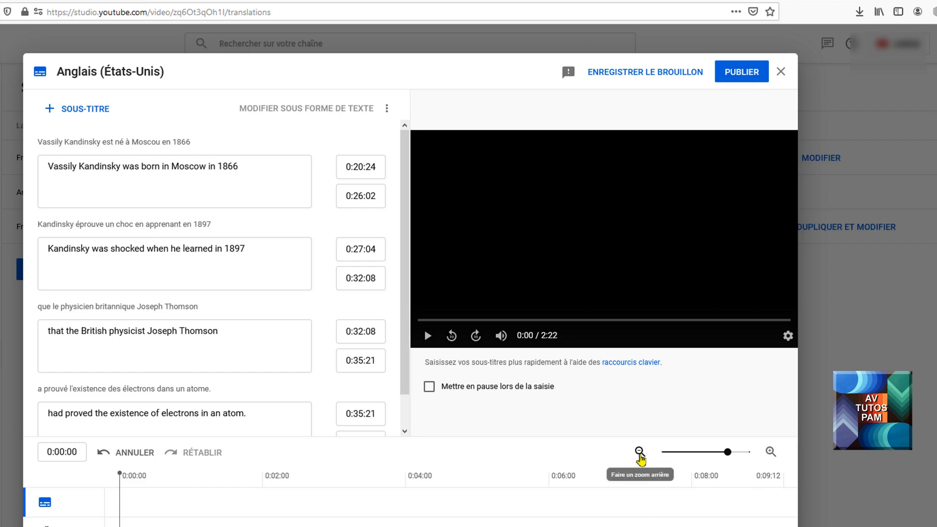
left_click(639, 452)
left_click(639, 452)
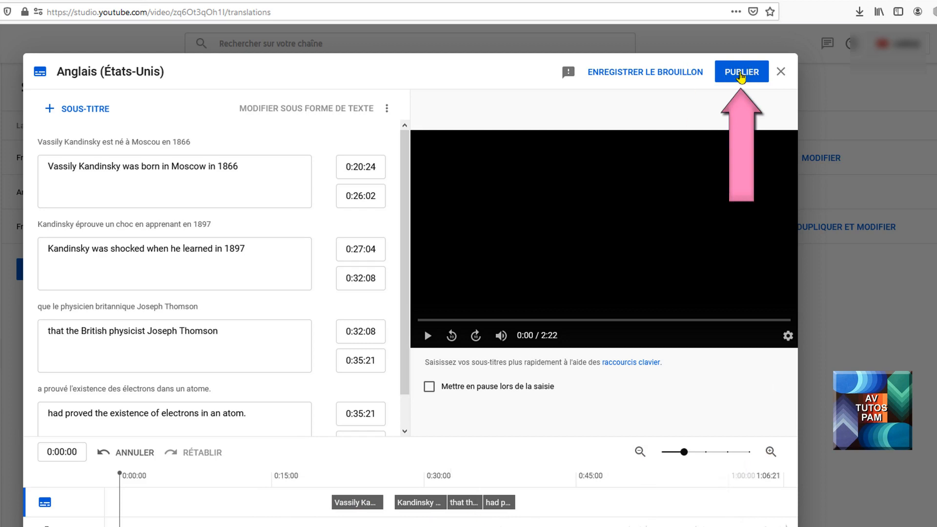
Step: Publish the English (United States) subtitles and view that language's title and description translation, closing it without edits
left_click(740, 74)
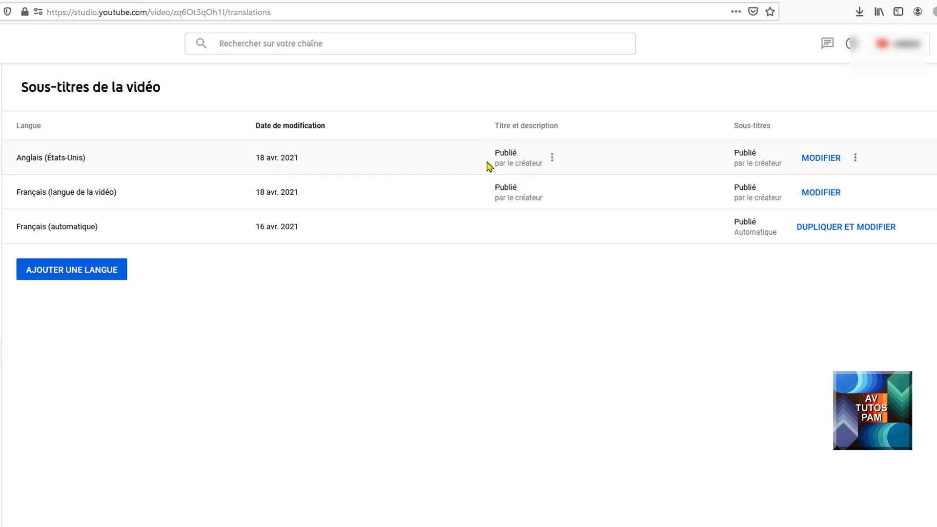
left_click(508, 155)
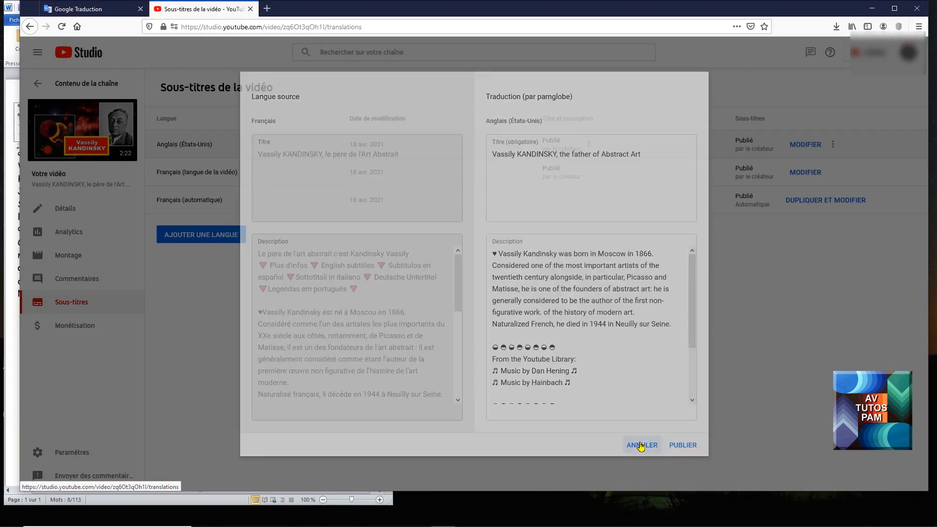
left_click(616, 526)
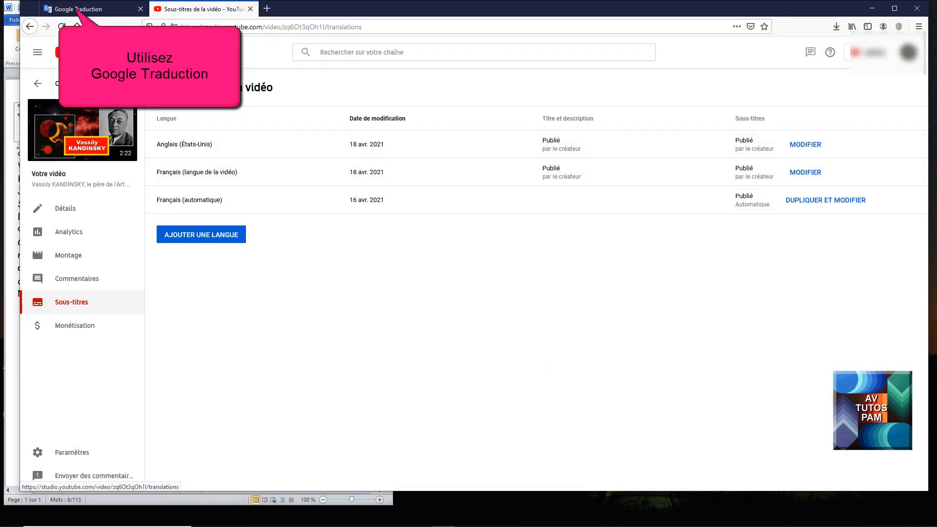
Step: Replace the English (United States) title with "Vassily KANDINSKY, the father of Abstract Art" copied from Google Translate
left_click(77, 10)
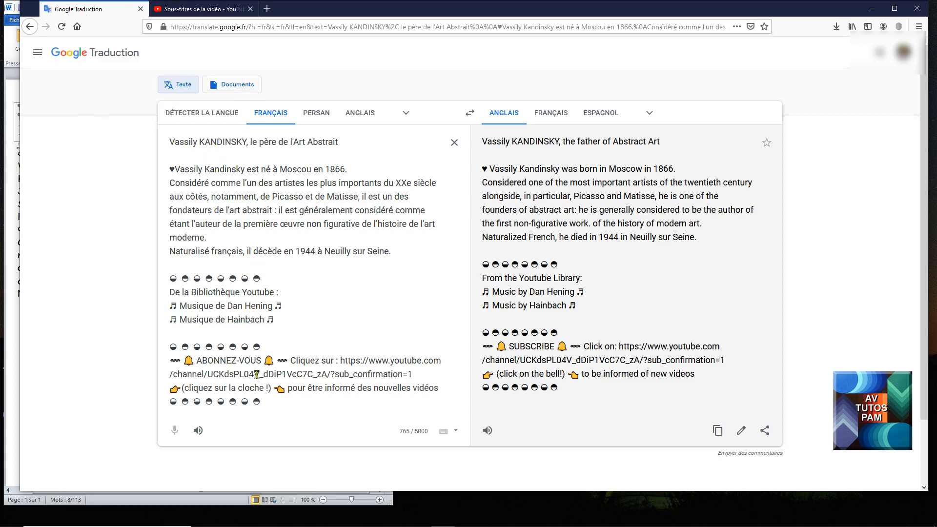
left_click_drag(662, 142, 481, 143)
key("ctrl+c")
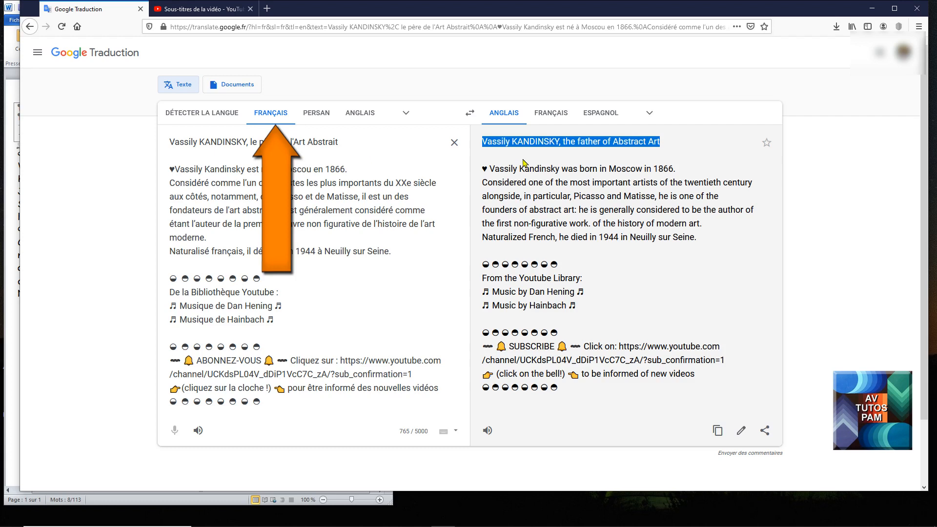
left_click(188, 10)
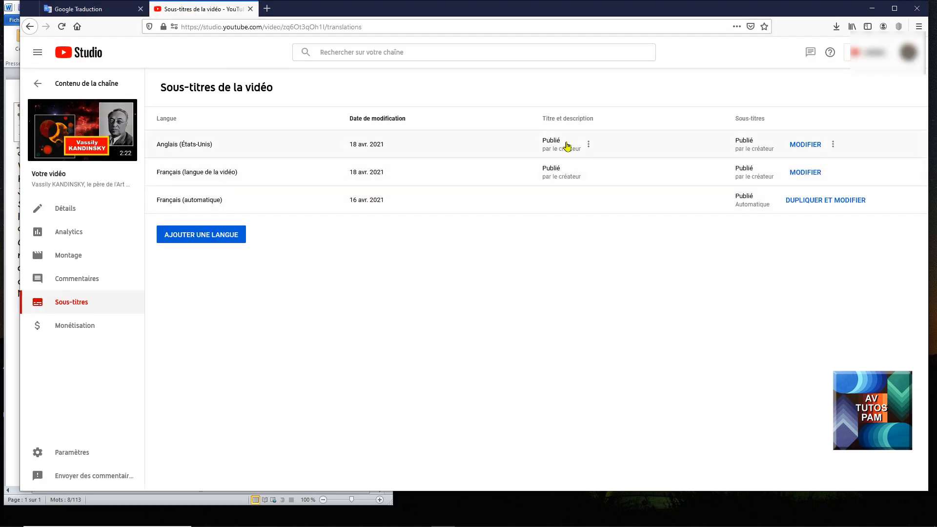
left_click(547, 144)
left_click_drag(656, 154, 487, 161)
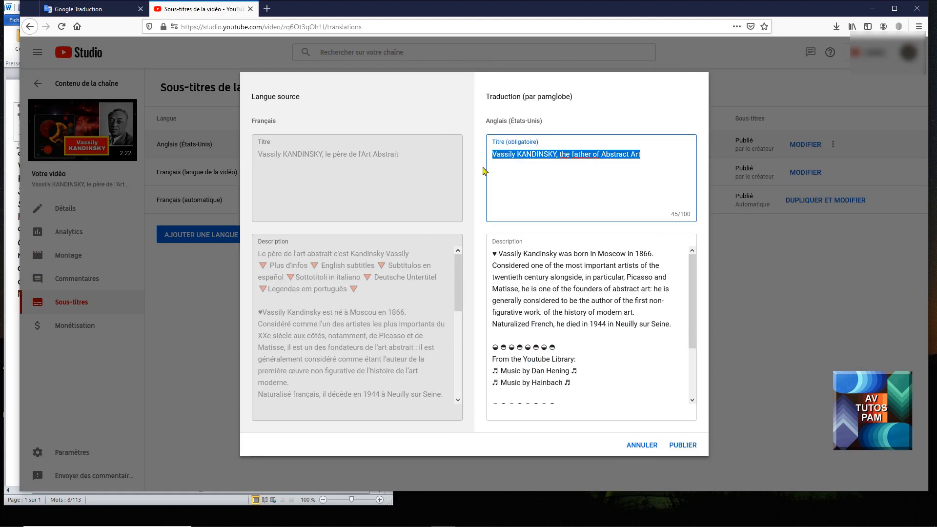
key("ctrl+v")
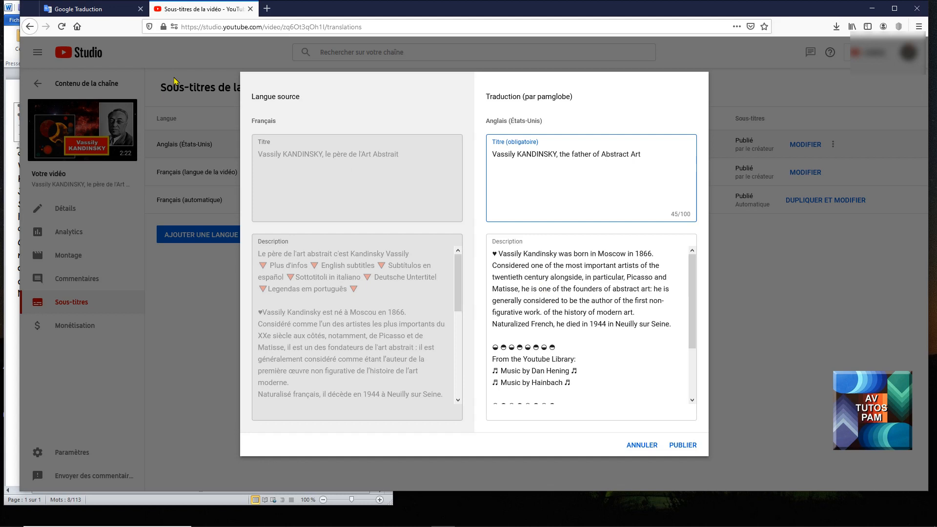
Step: Replace the English (United States) description with the translated description copied from Google Translate, and publish the title and description
left_click(65, 9)
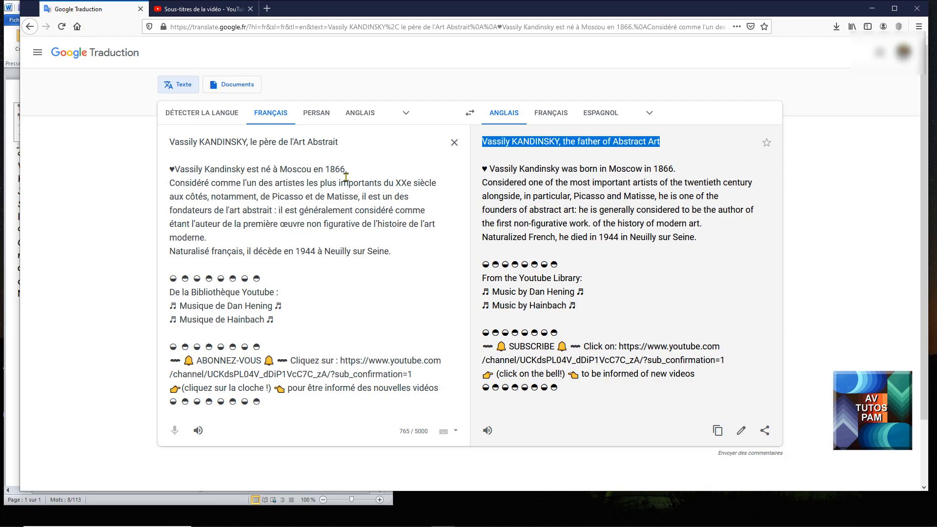
left_click(490, 168)
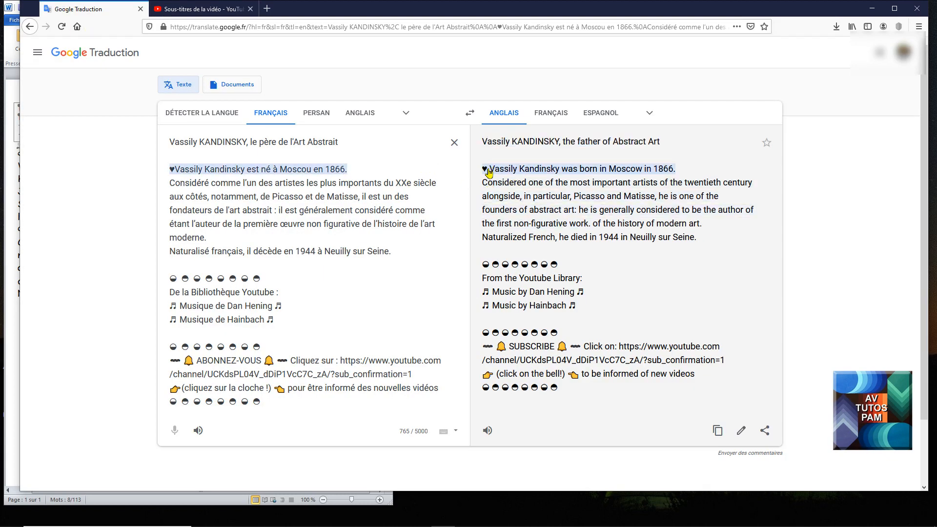
left_click(705, 169)
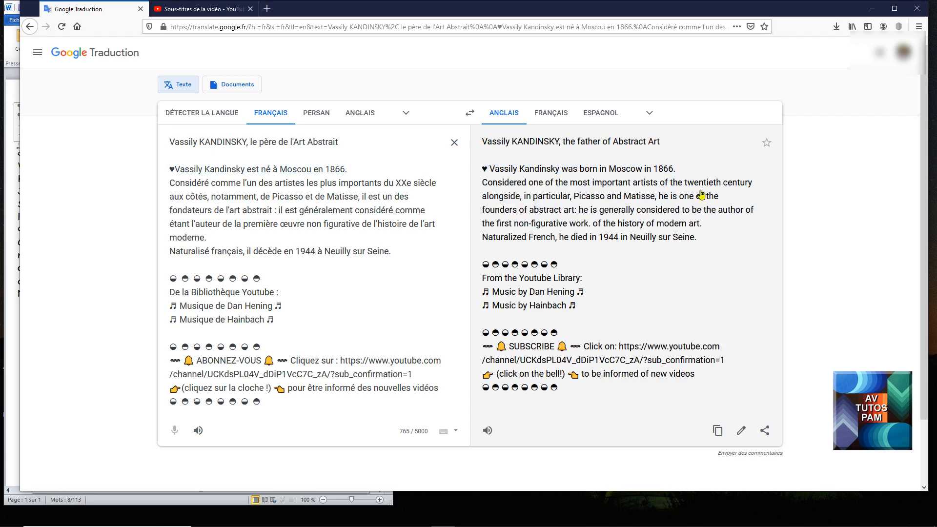
left_click_drag(565, 388, 488, 172)
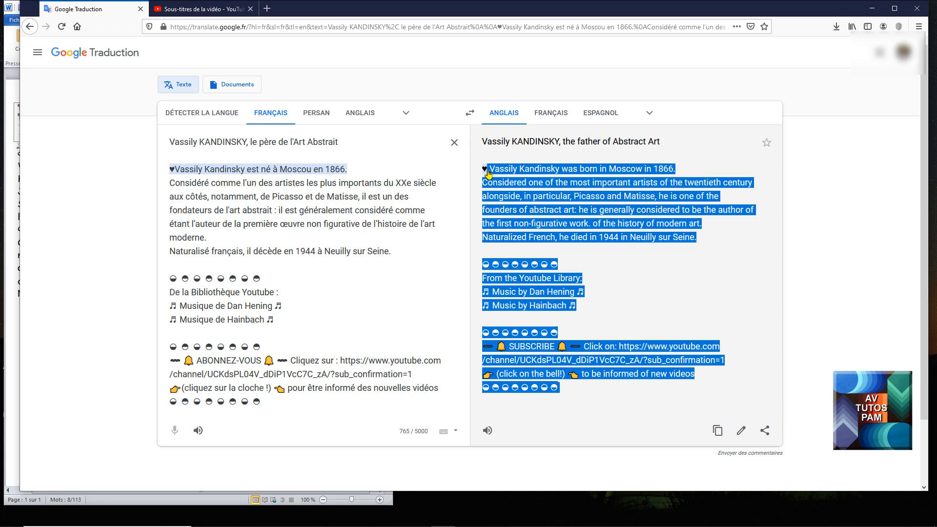
left_click(194, 10)
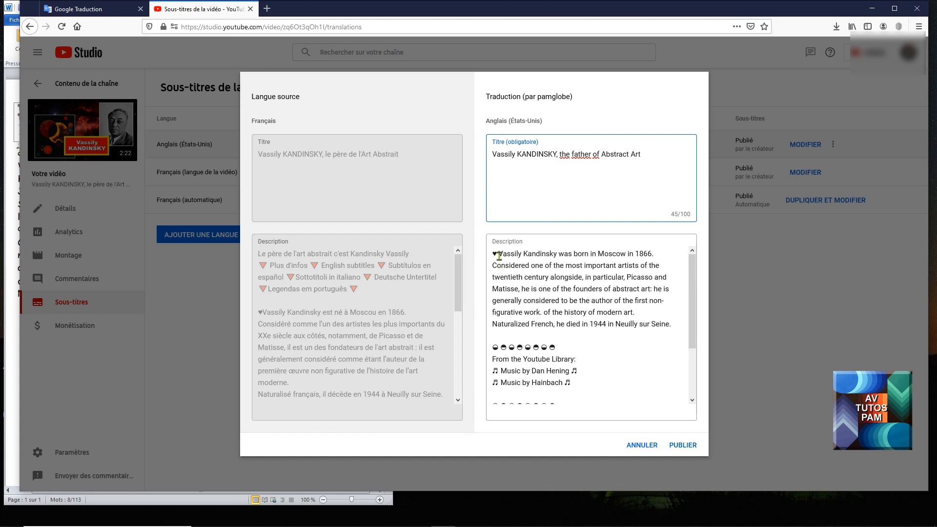
left_click_drag(489, 253, 578, 433)
type("♥ Vassily Kandinsky was born in Moscow in 1866. Considered one of the most important artists of the twentieth century alongside, in particular, Picasso and Matisse, he is one of the founders of abstract art: he is generally considered to be the author of the first non-figurative work. of the history of modern art. Naturalized French, he died in 1944 in Neuilly sur Seine.  ◒ ◓ ◒ ◓ ◒ ◓ ◒ ◓ From the Youtube Library: ♬ Music by Dan Hening ♬ ♬ Music by Hainbach ♬  ◒ ◓ ◒ ◓ ◒ ◓ ◒ ◓ 〰 🔔 SUBSCRIBE 🔔 〰 Click on: https://www.youtube.com/channel/UCKdsPL04V_dDiP1VcC7C_zA/?sub_confirmation=1 👉 (click on the bell!) 👈 to be informed of new videos ◒ ◓ ◒ ◓ ◒ ◓ ◒ ◓")
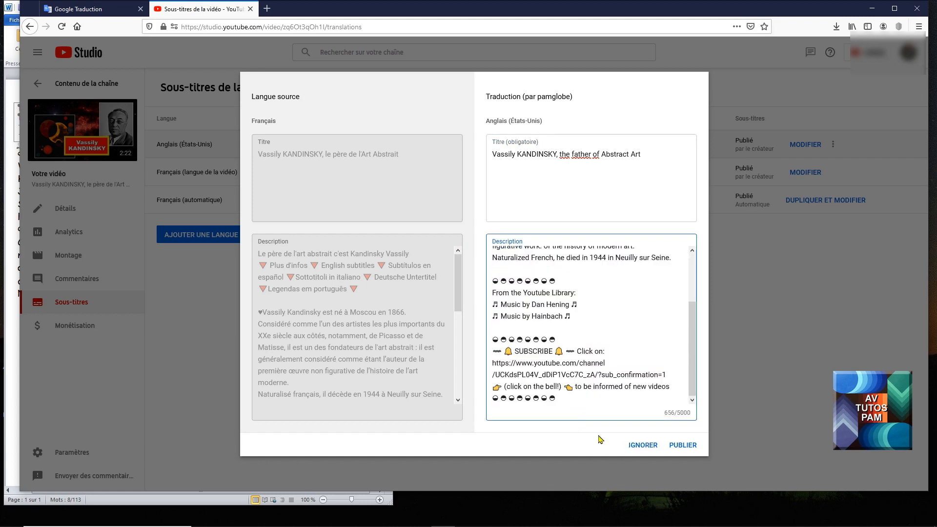
left_click(681, 446)
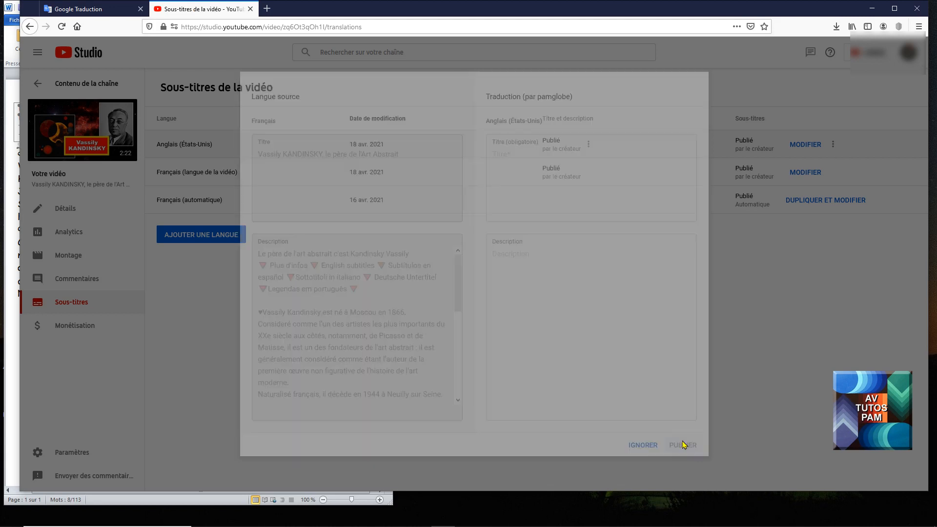